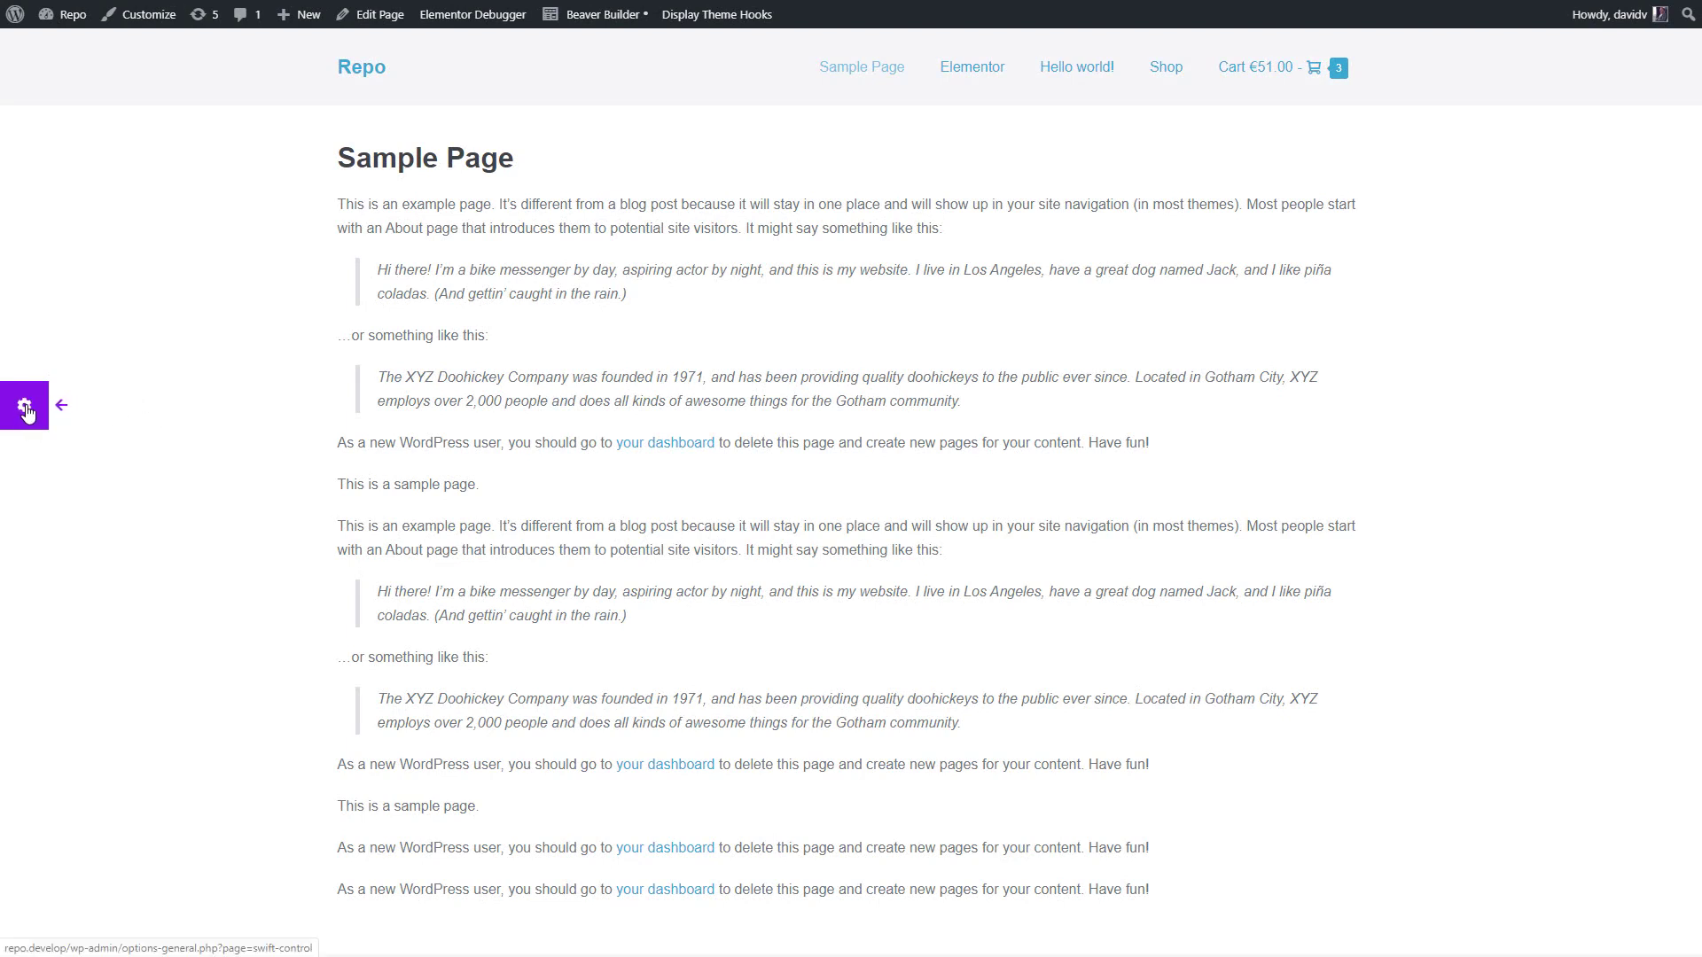
Go to the WordPress dashboard and open the Swift Control PRO settings.
{"action": "mouse_move", "coordinate": [29, 415]}
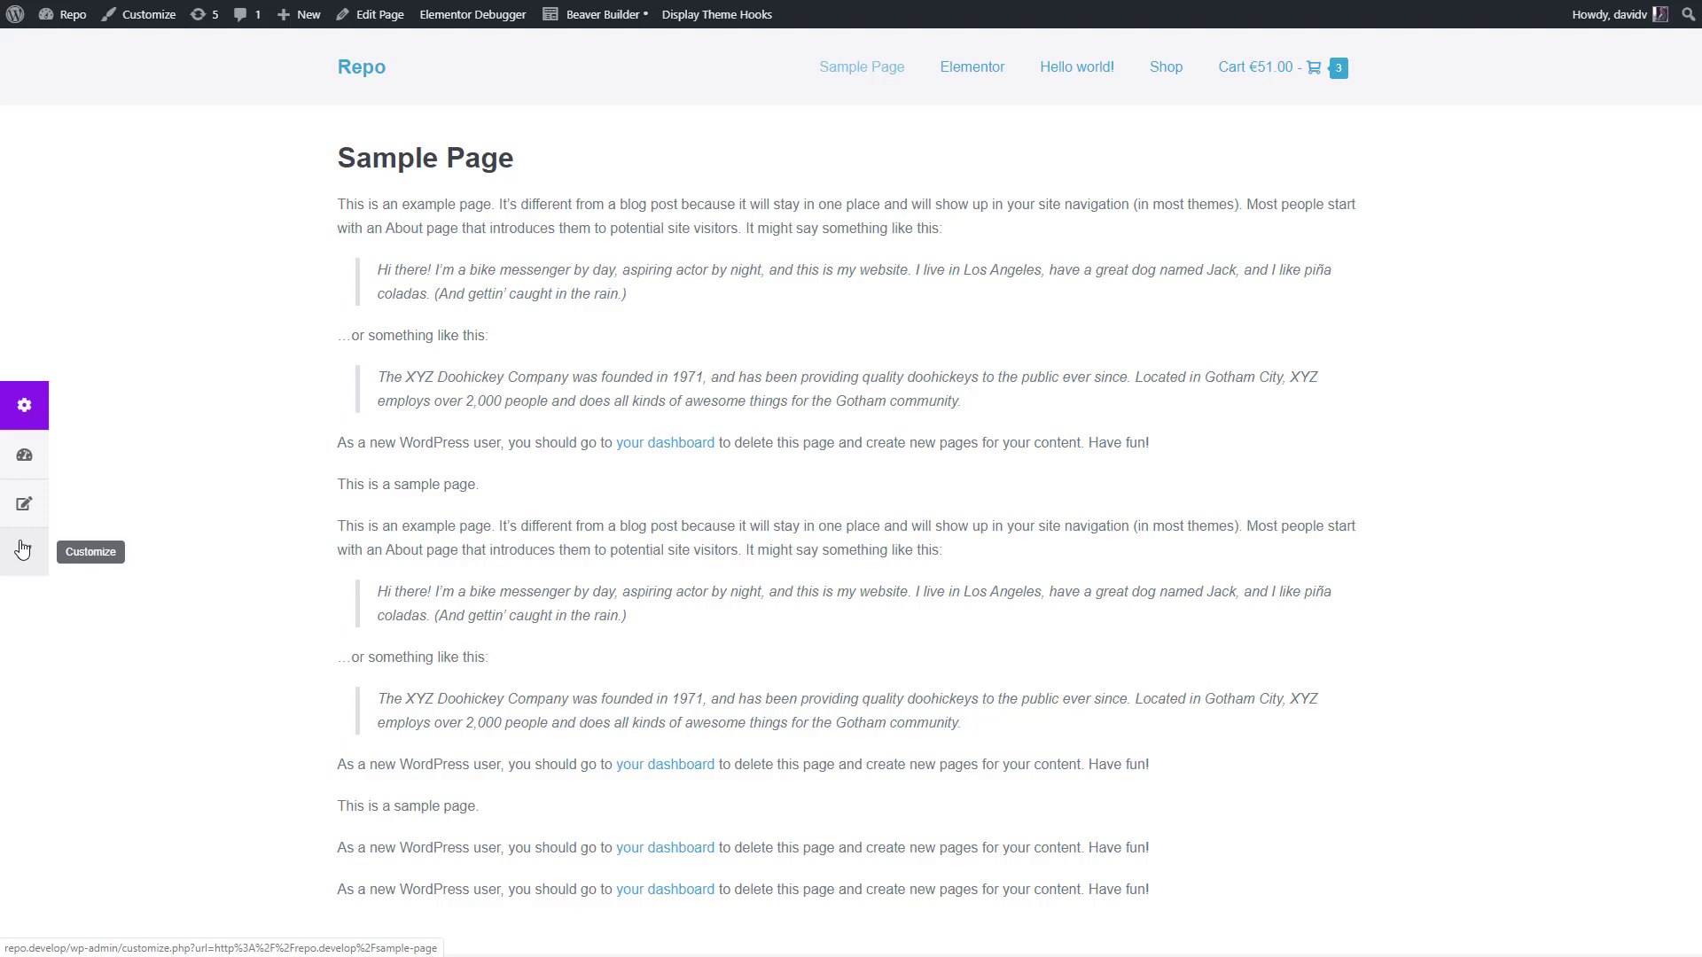
{"action": "mouse_move", "coordinate": [62, 16]}
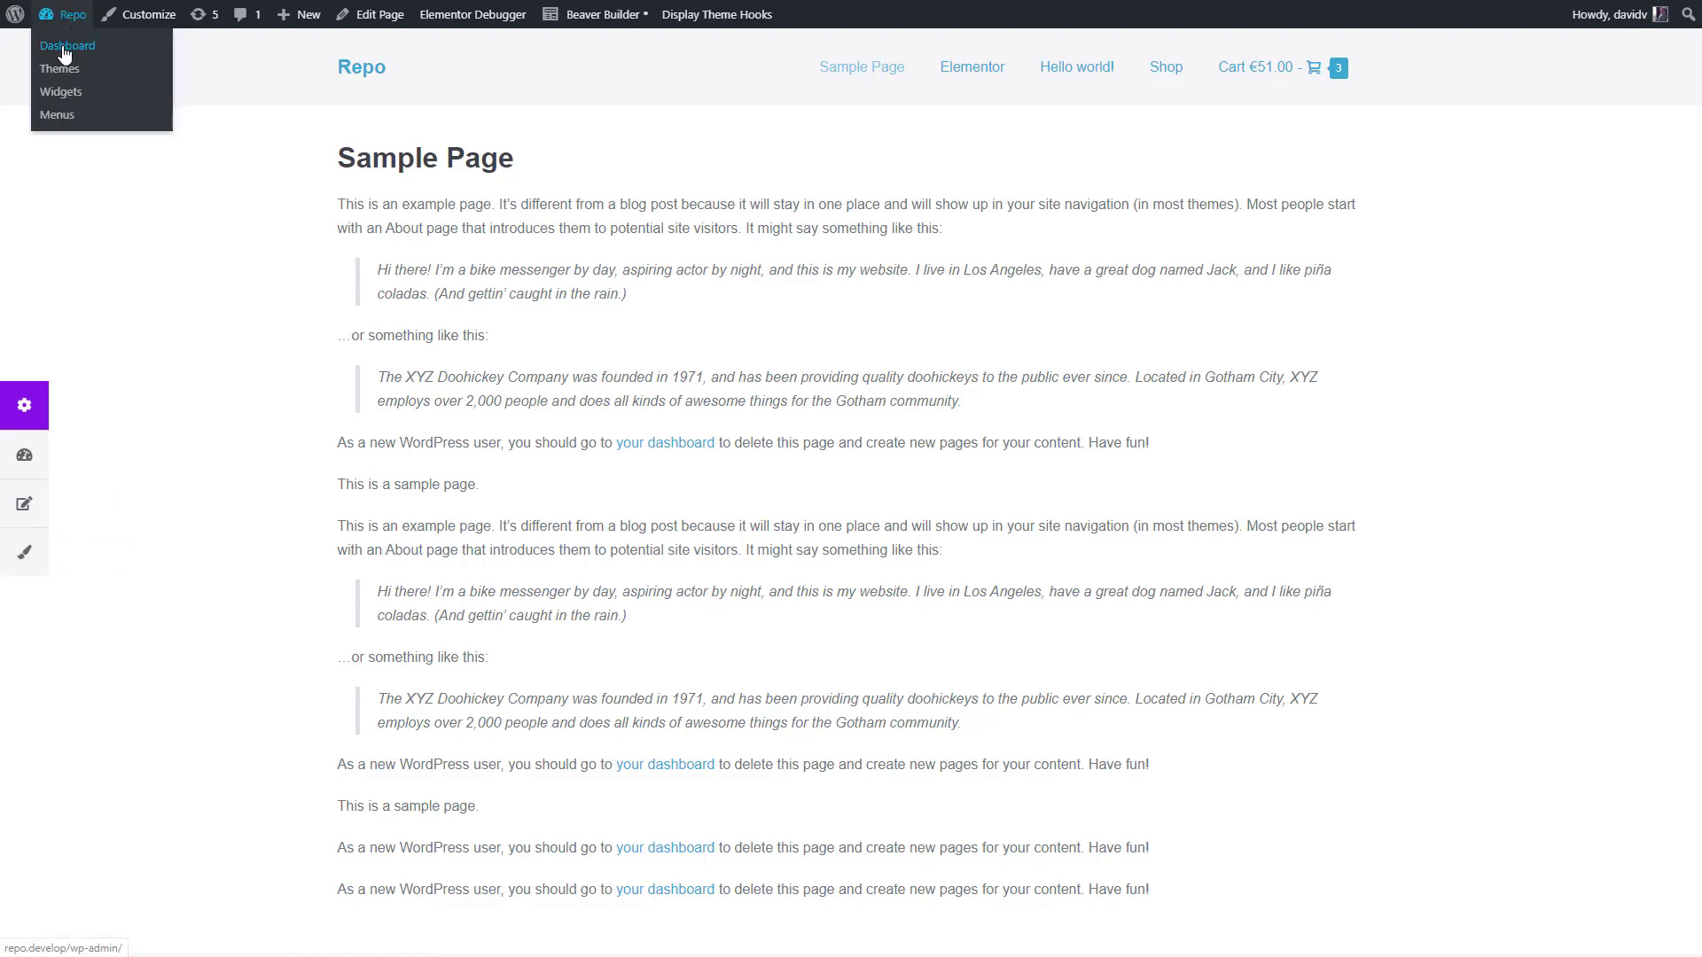
{"action": "left_click", "coordinate": [64, 52]}
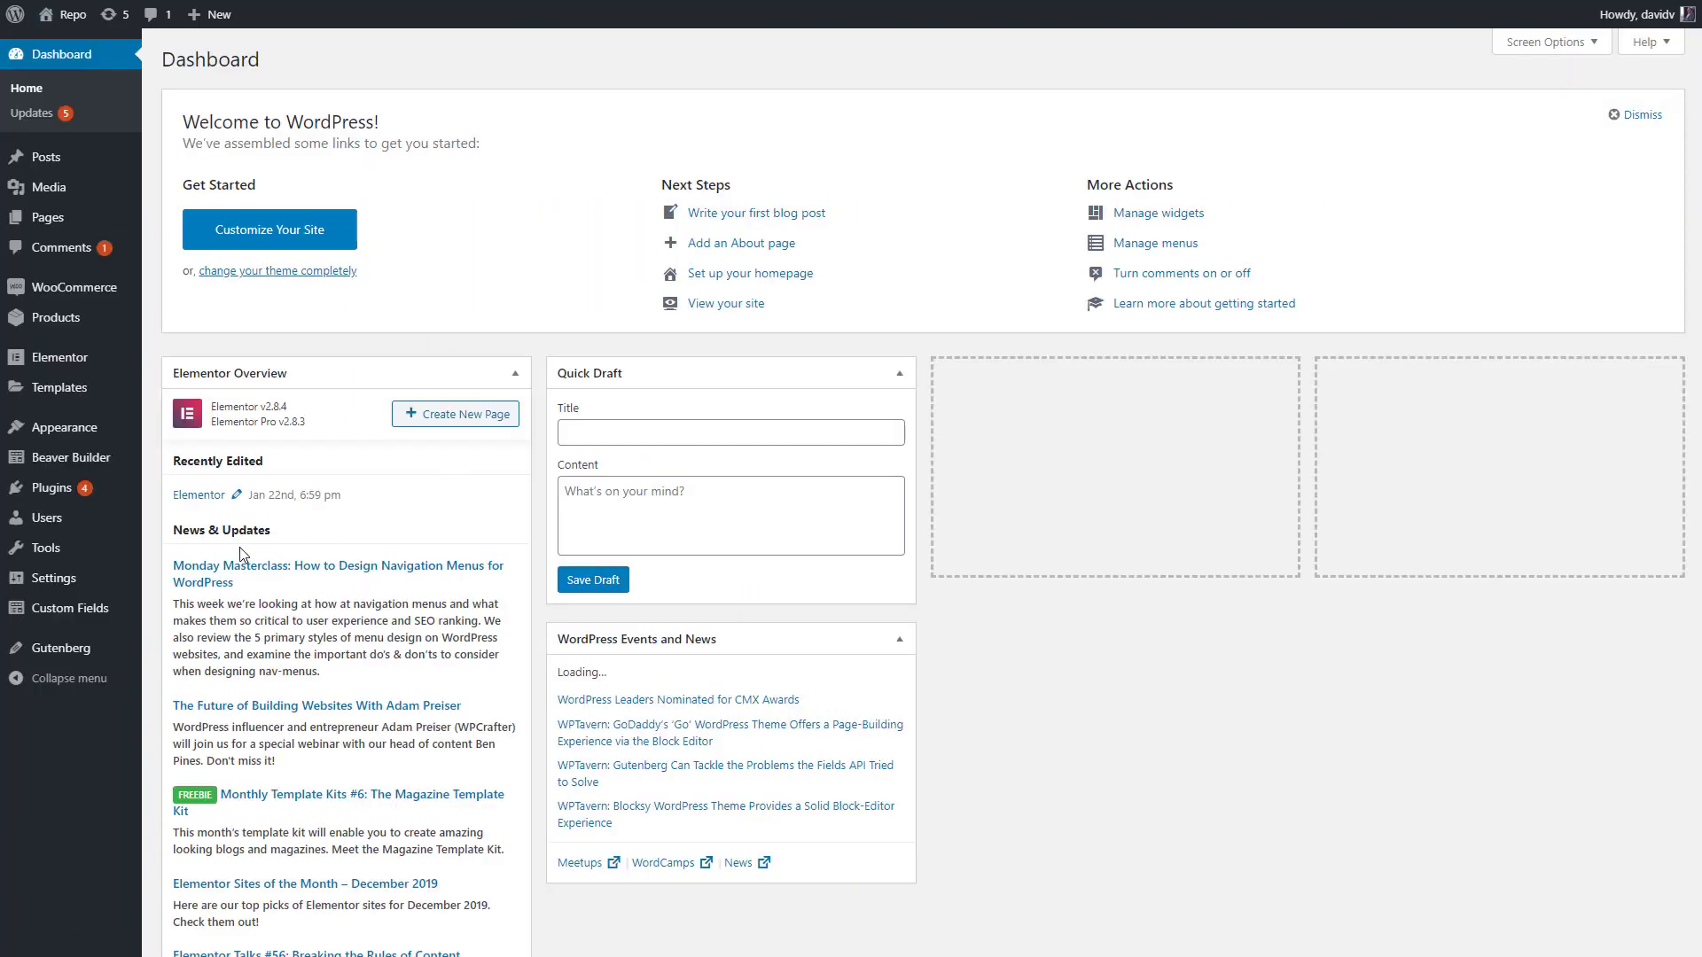
{"action": "mouse_move", "coordinate": [90, 534]}
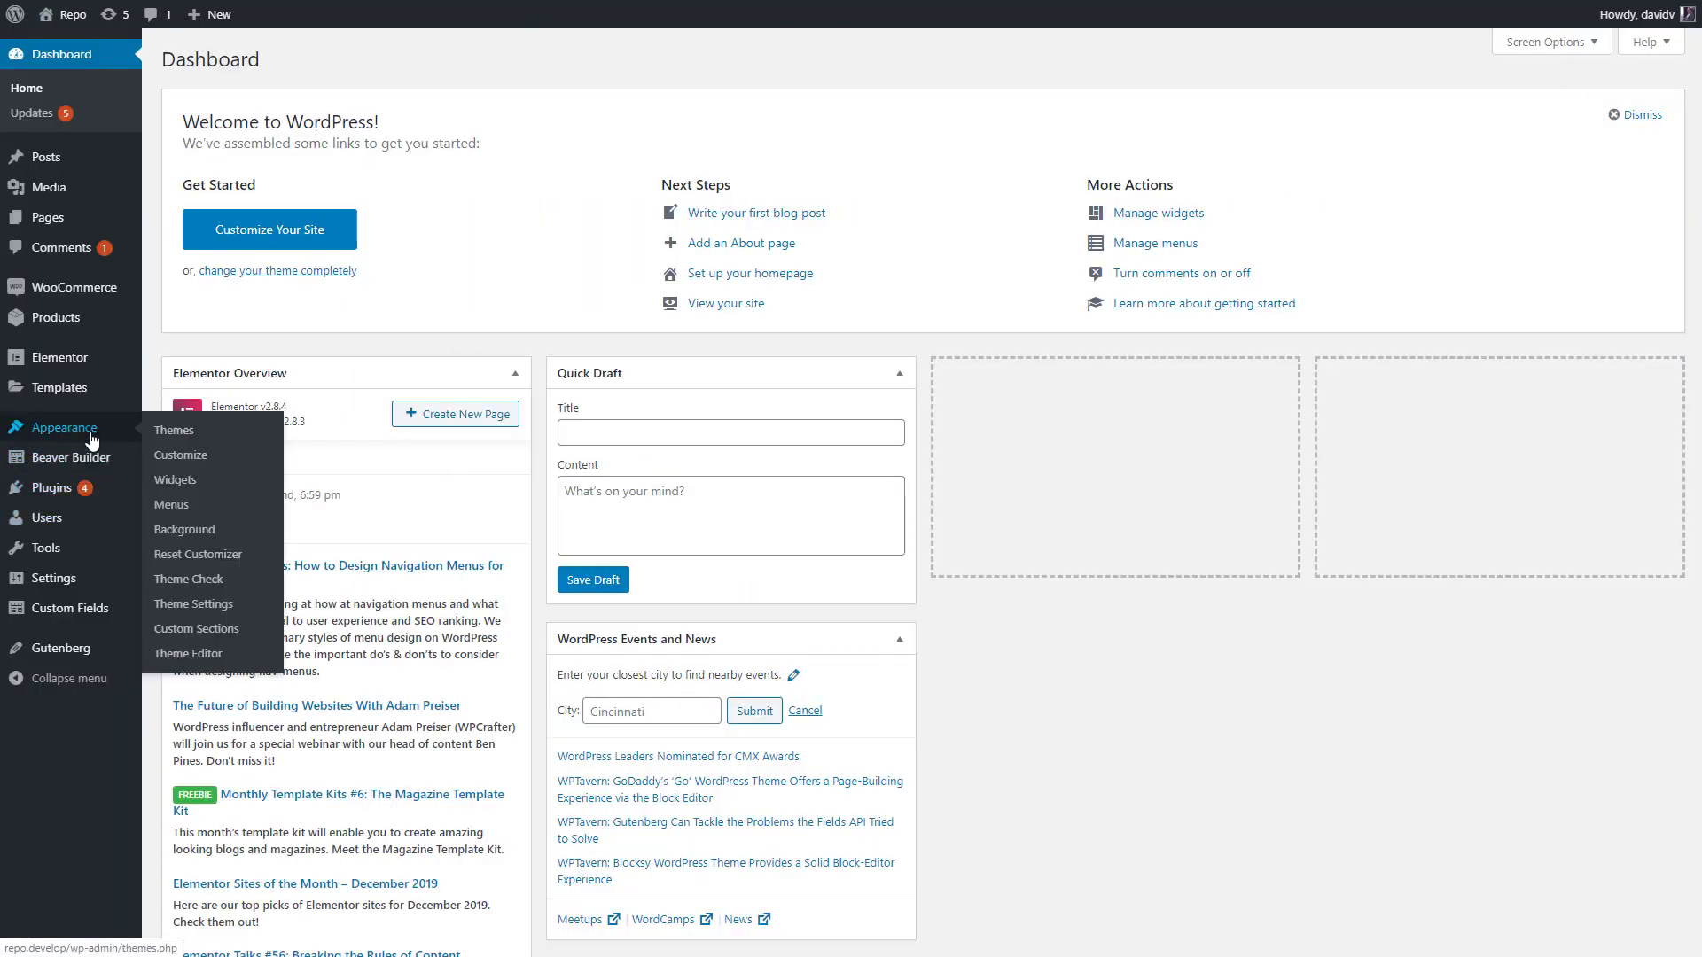
{"action": "mouse_move", "coordinate": [82, 578]}
{"action": "left_click", "coordinate": [221, 760]}
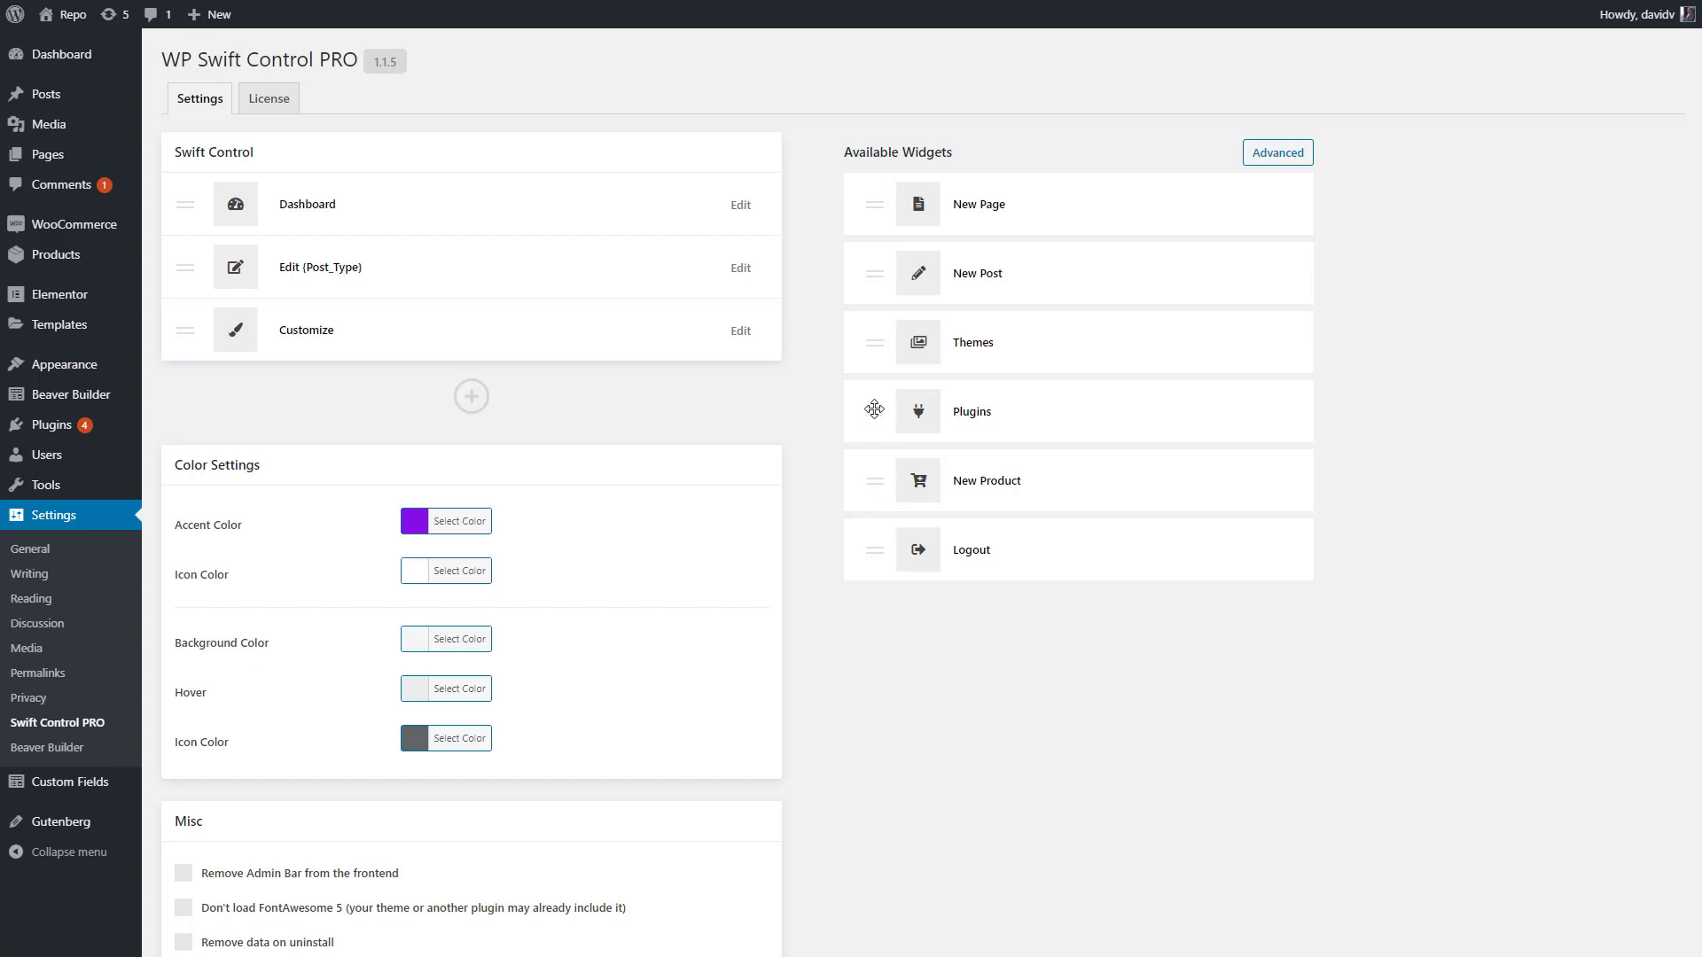
Add the Plugins widget to the Swift Control list between Edit (Post_Type) and Customize, and save it.
{"action": "left_click_drag", "start_coordinate": [873, 409], "coordinate": [200, 328]}
{"action": "left_click", "coordinate": [745, 333]}
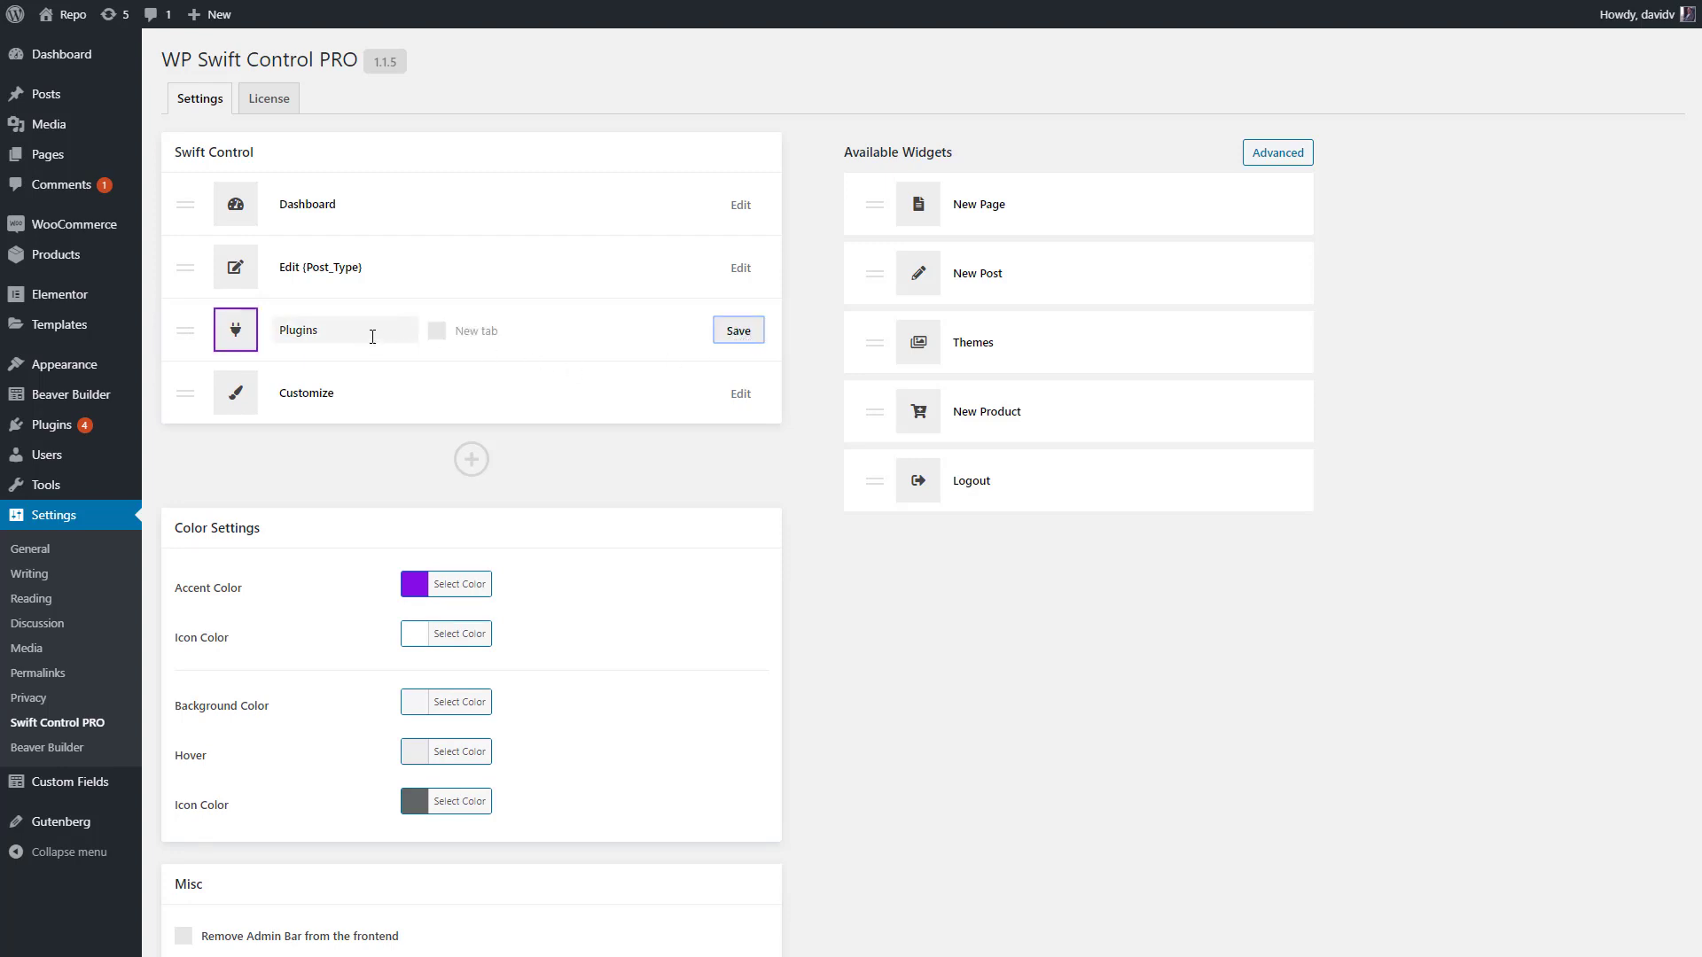
{"action": "left_click", "coordinate": [750, 345]}
{"action": "left_click", "coordinate": [744, 356]}
Rename the Customize widget to Customizer, make it open in a new tab, give it the single cog icon and save it.
{"action": "left_click", "coordinate": [732, 382]}
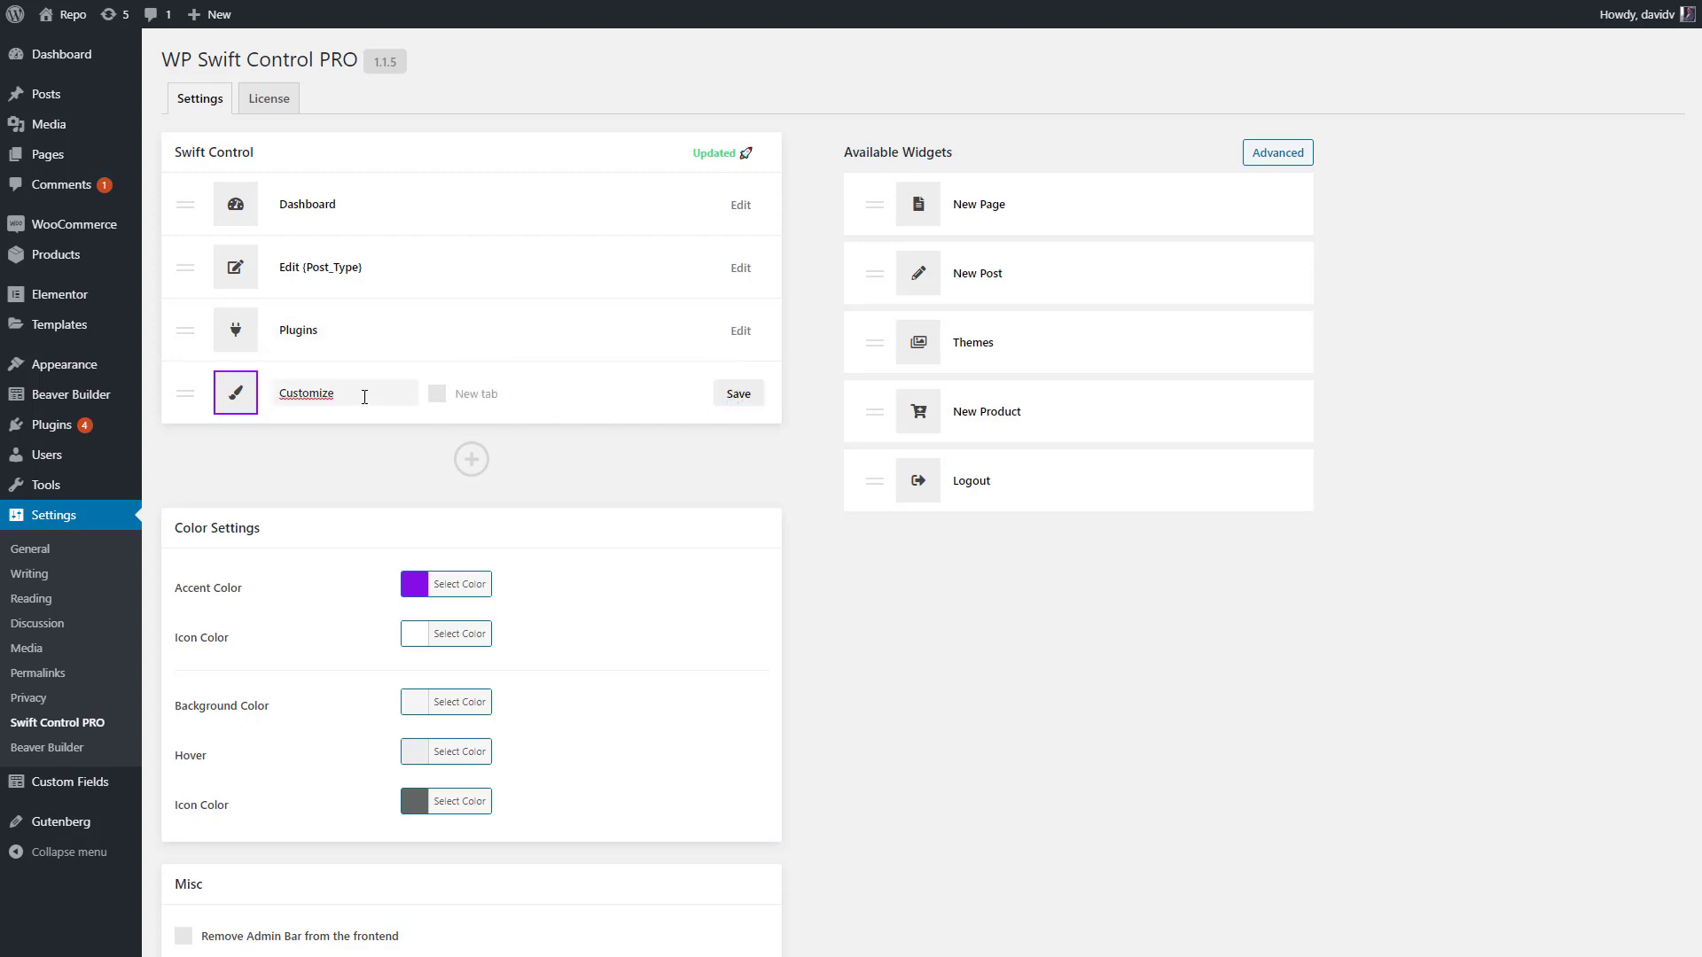
{"action": "type", "text": "r"}
{"action": "left_click", "coordinate": [438, 399]}
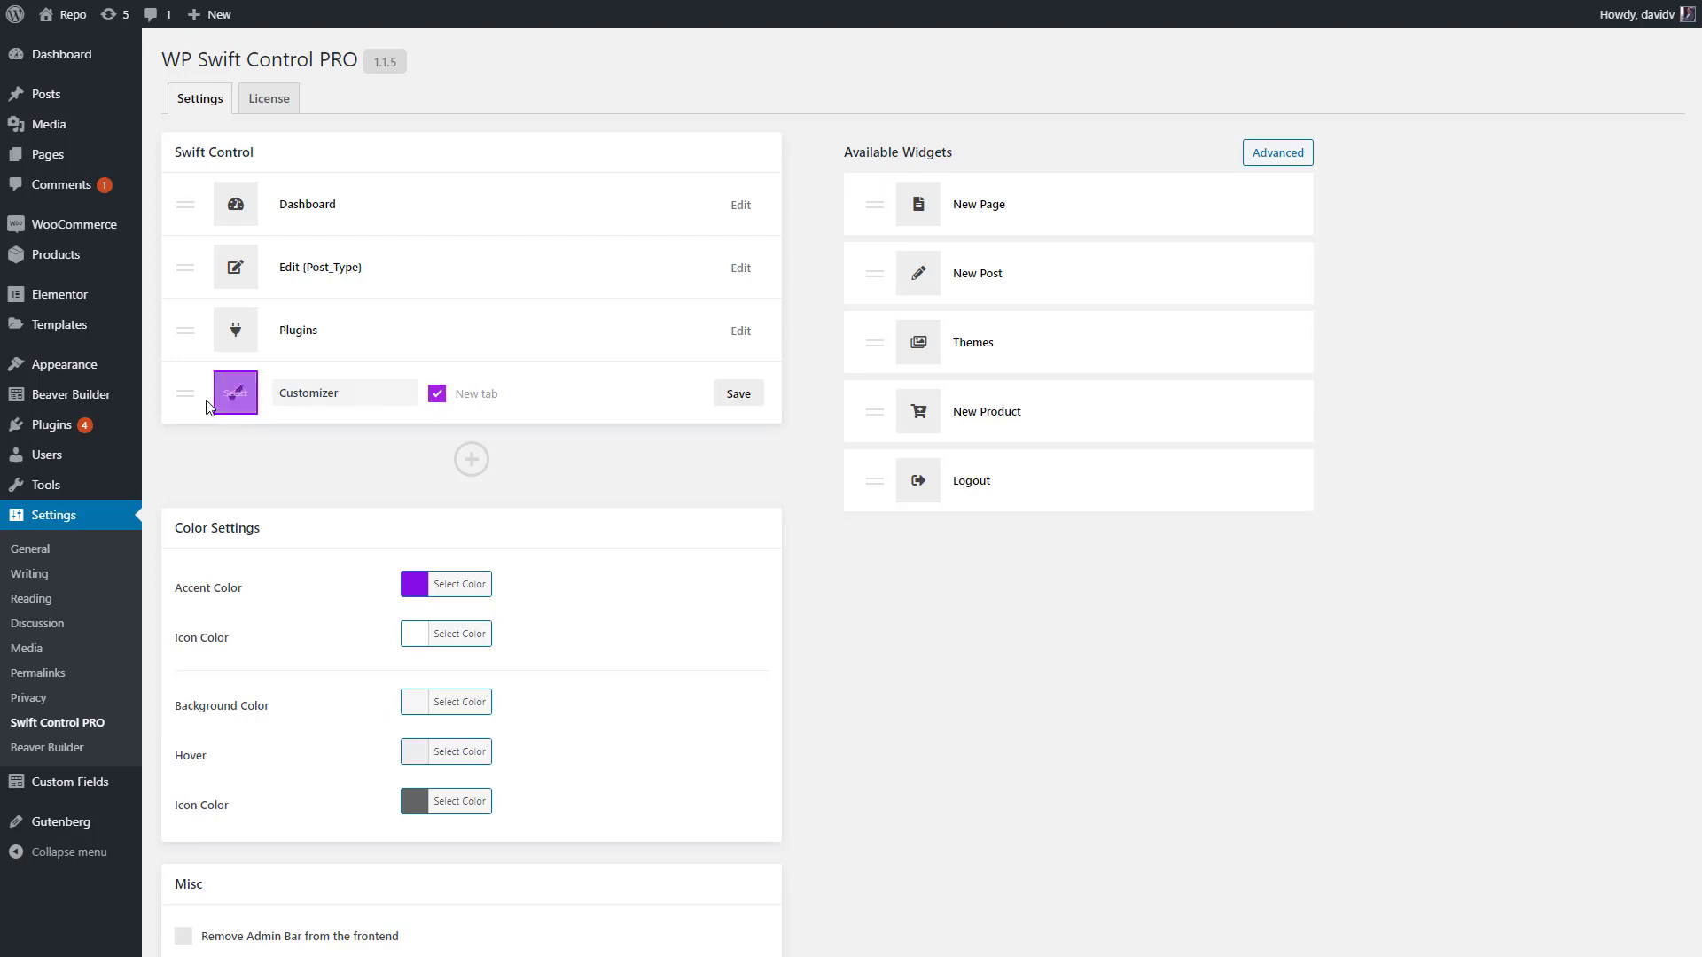
{"action": "left_click", "coordinate": [239, 401]}
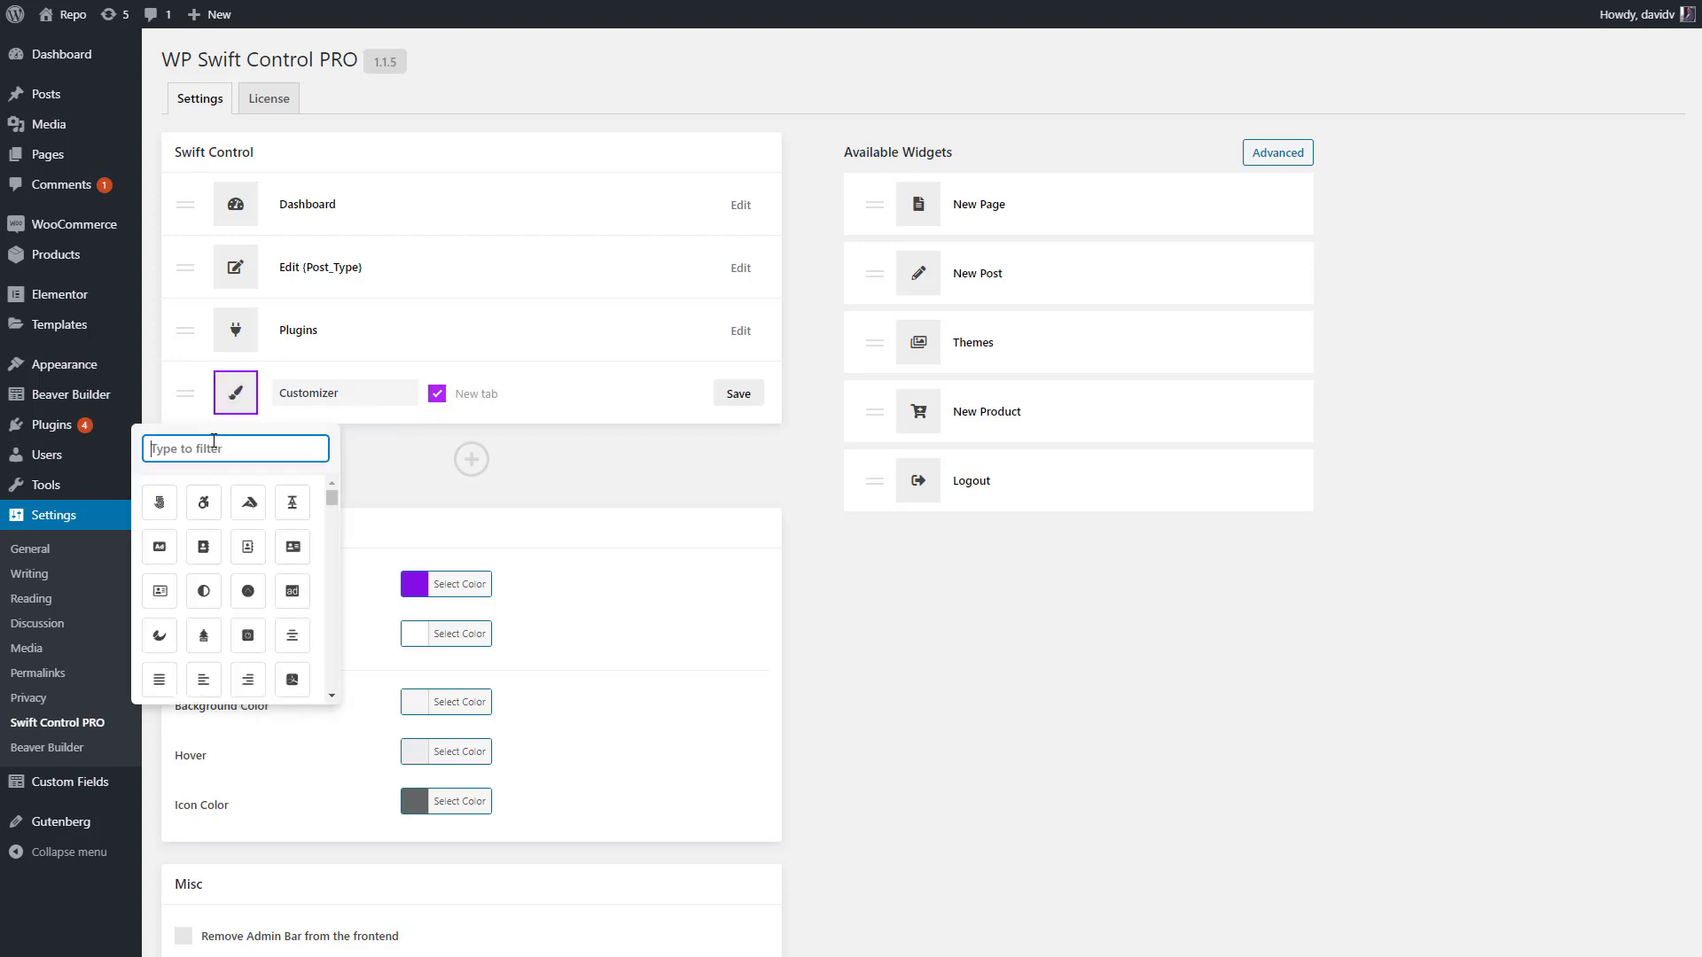
{"action": "type", "text": "cog"}
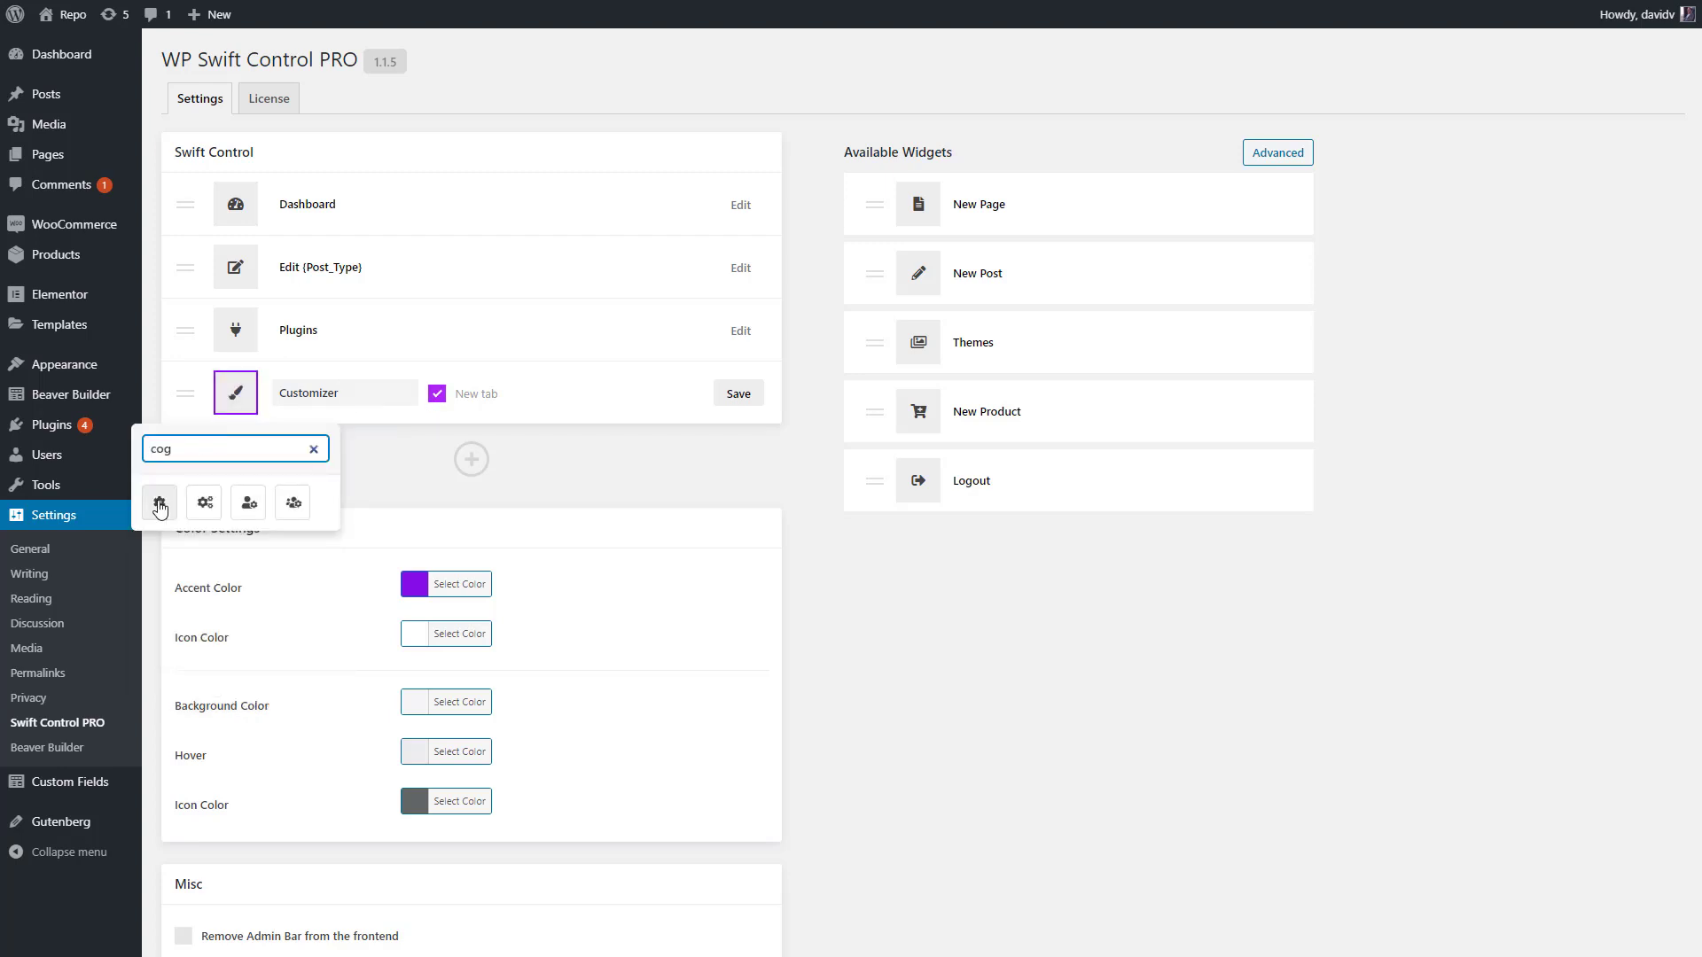
{"action": "left_click", "coordinate": [160, 503]}
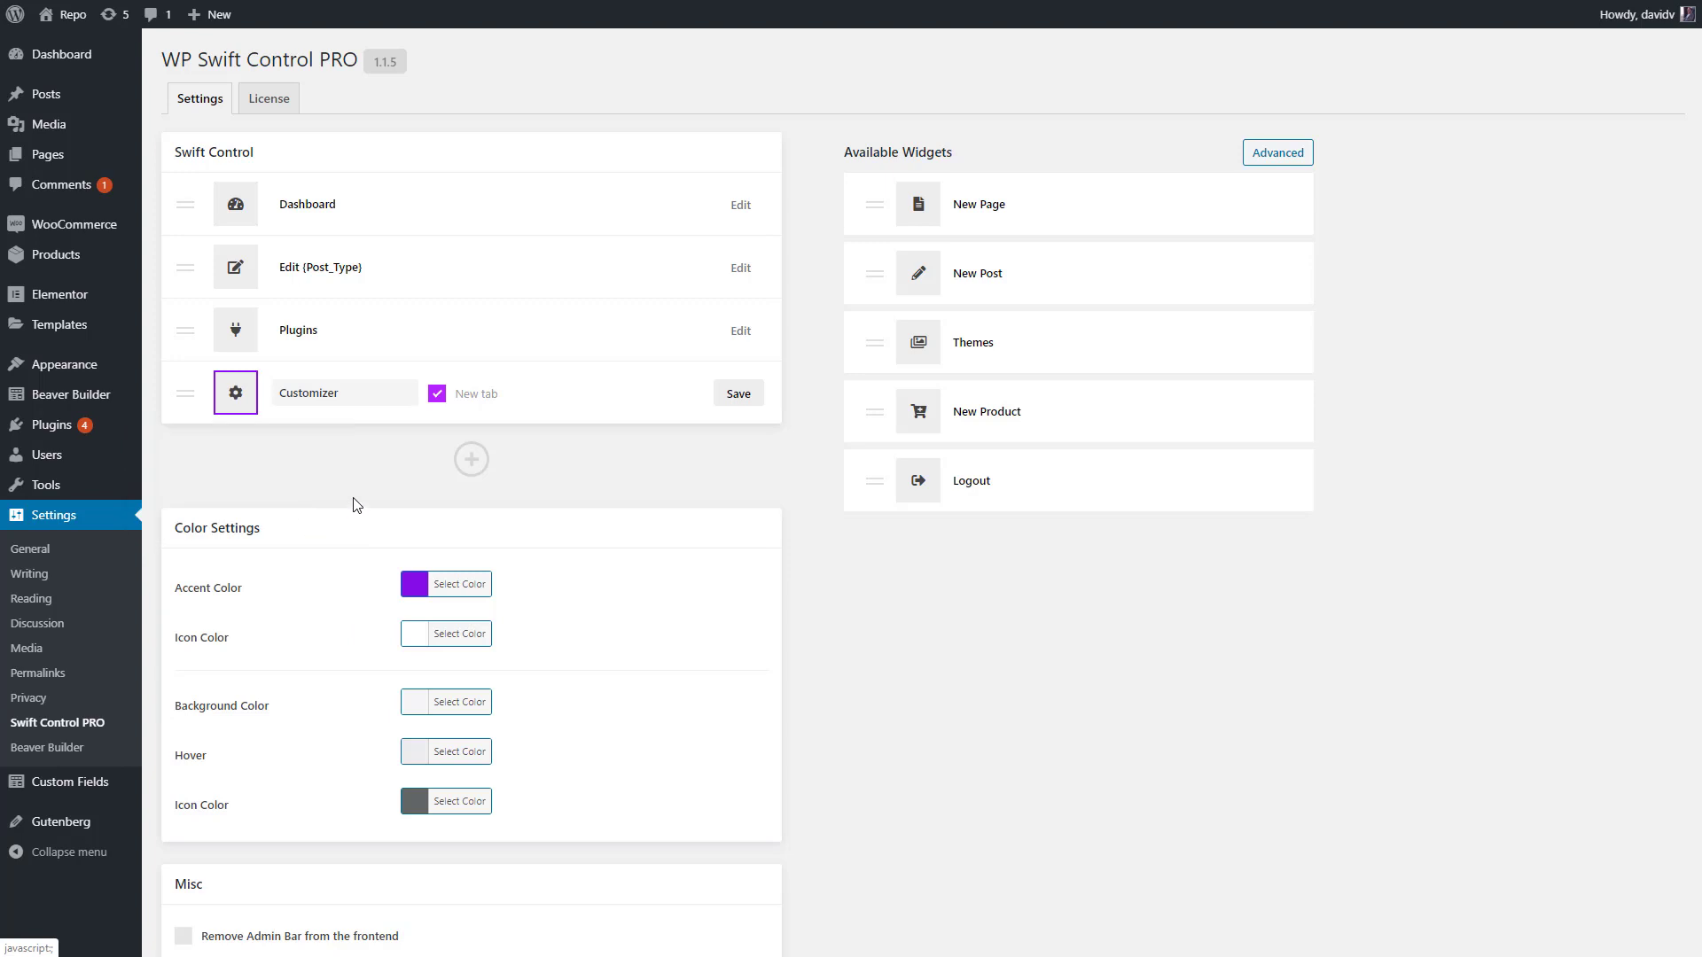
{"action": "left_click", "coordinate": [747, 396]}
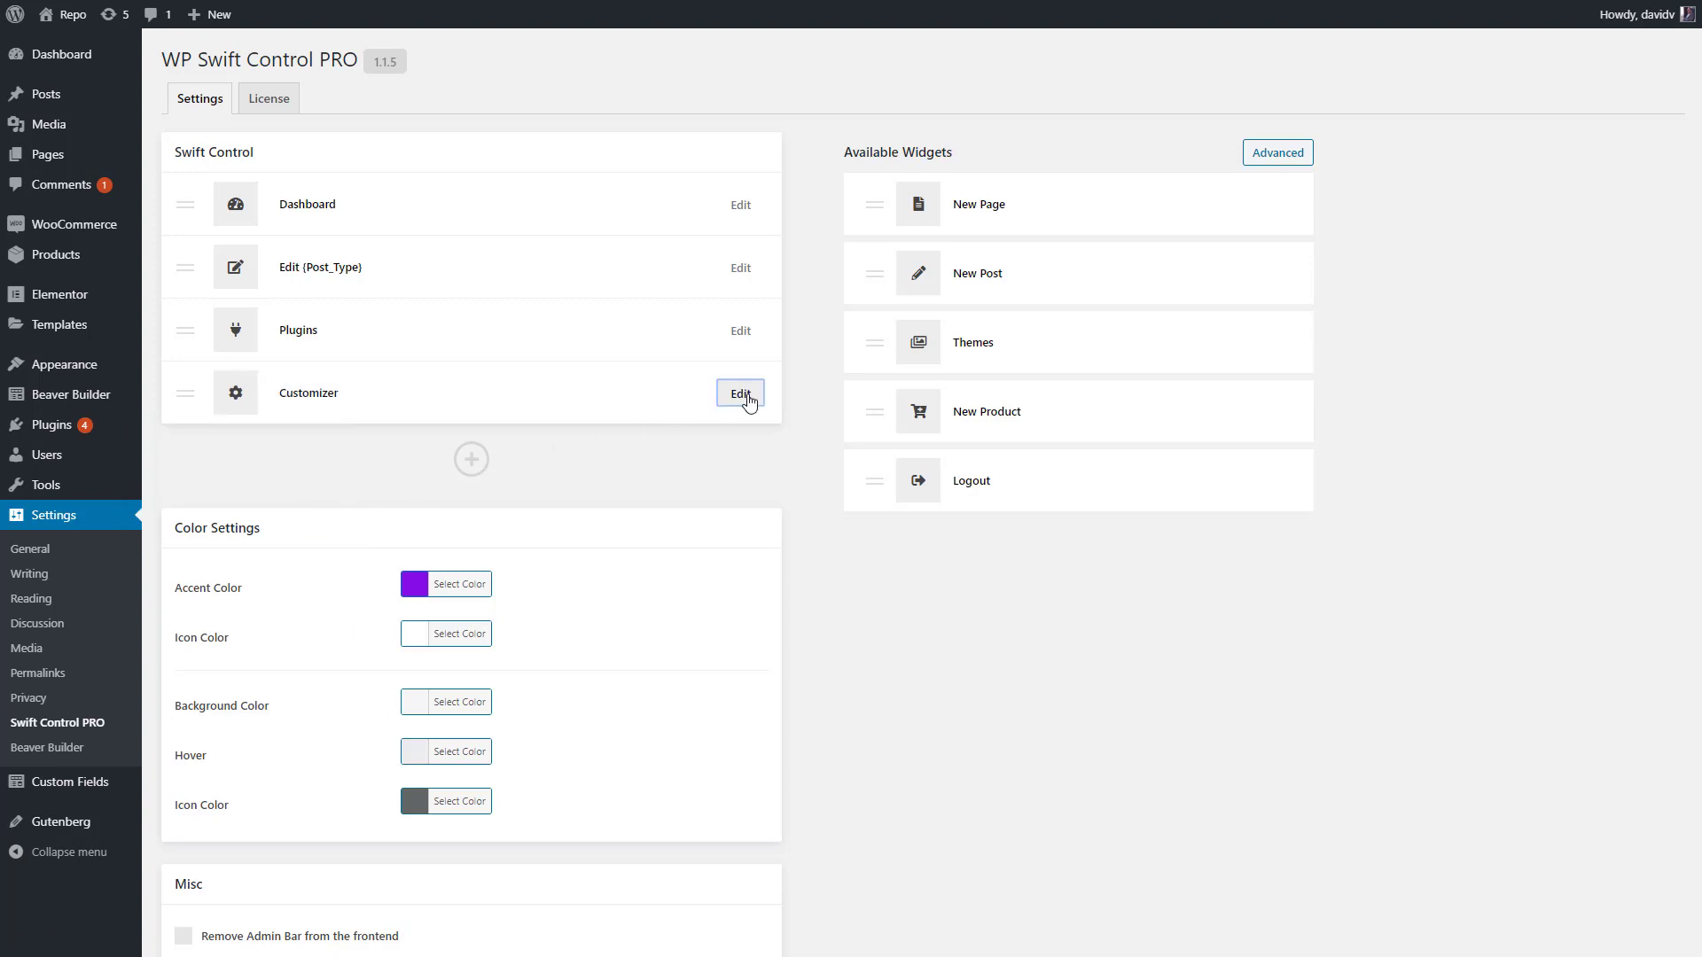
Add a custom widget to the Swift Control list and give it the plain question mark icon.
{"action": "left_click", "coordinate": [471, 462]}
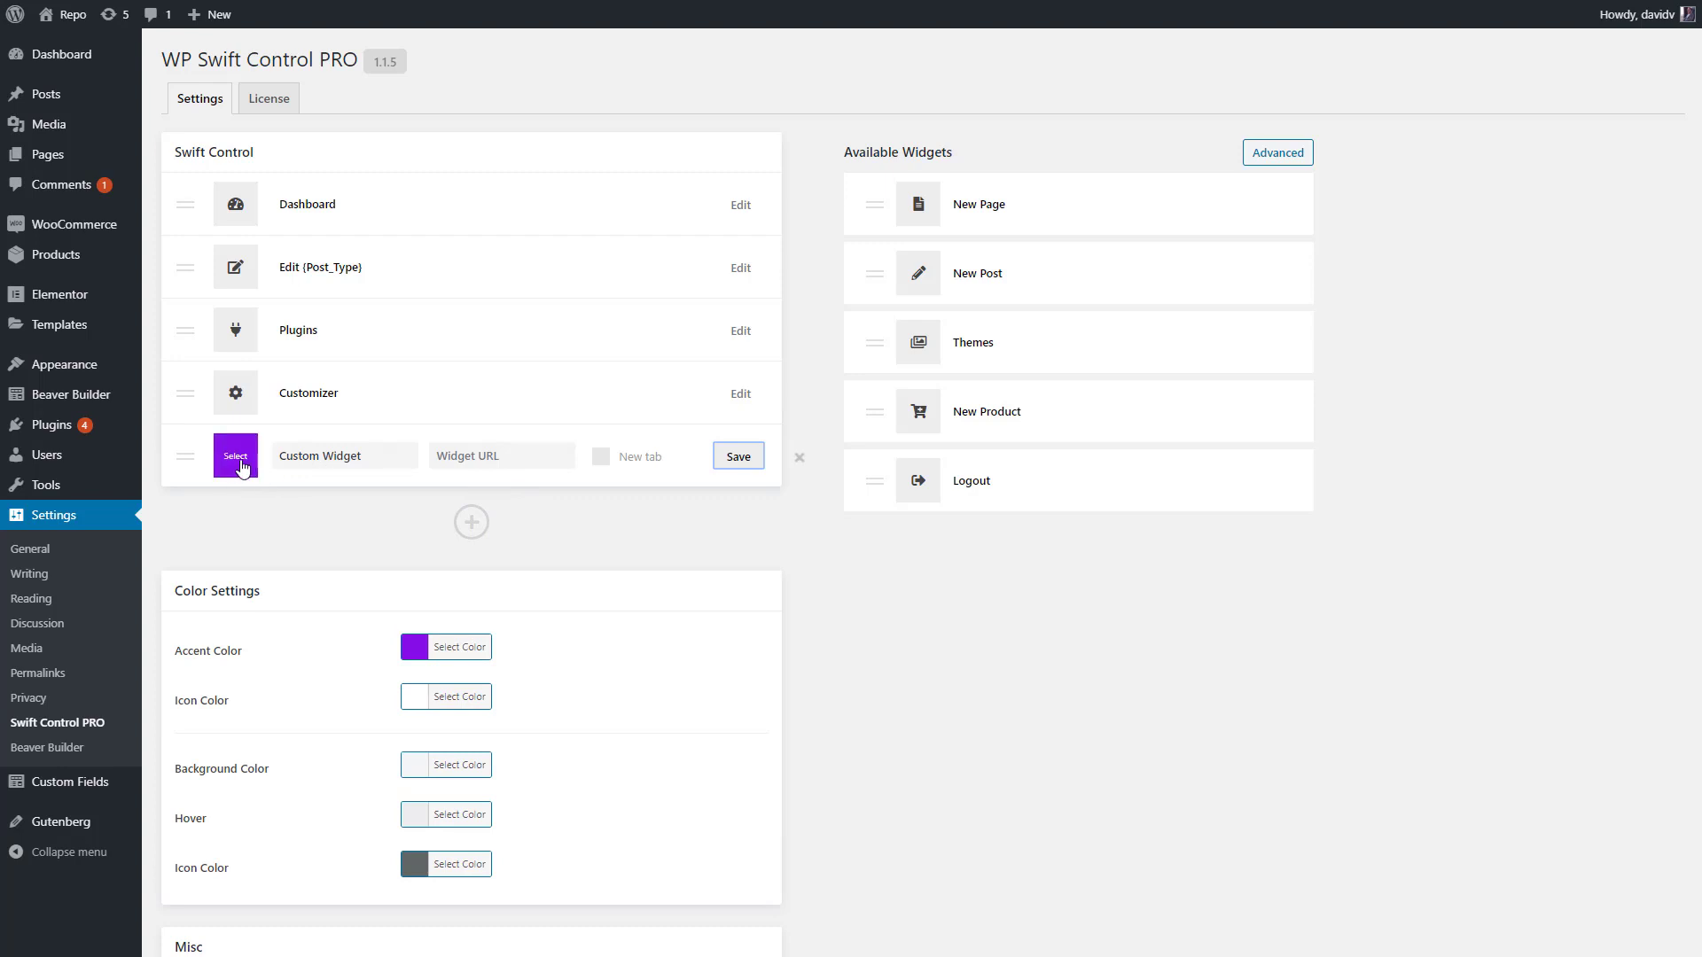
{"action": "left_click", "coordinate": [238, 467]}
{"action": "left_click", "coordinate": [245, 503]}
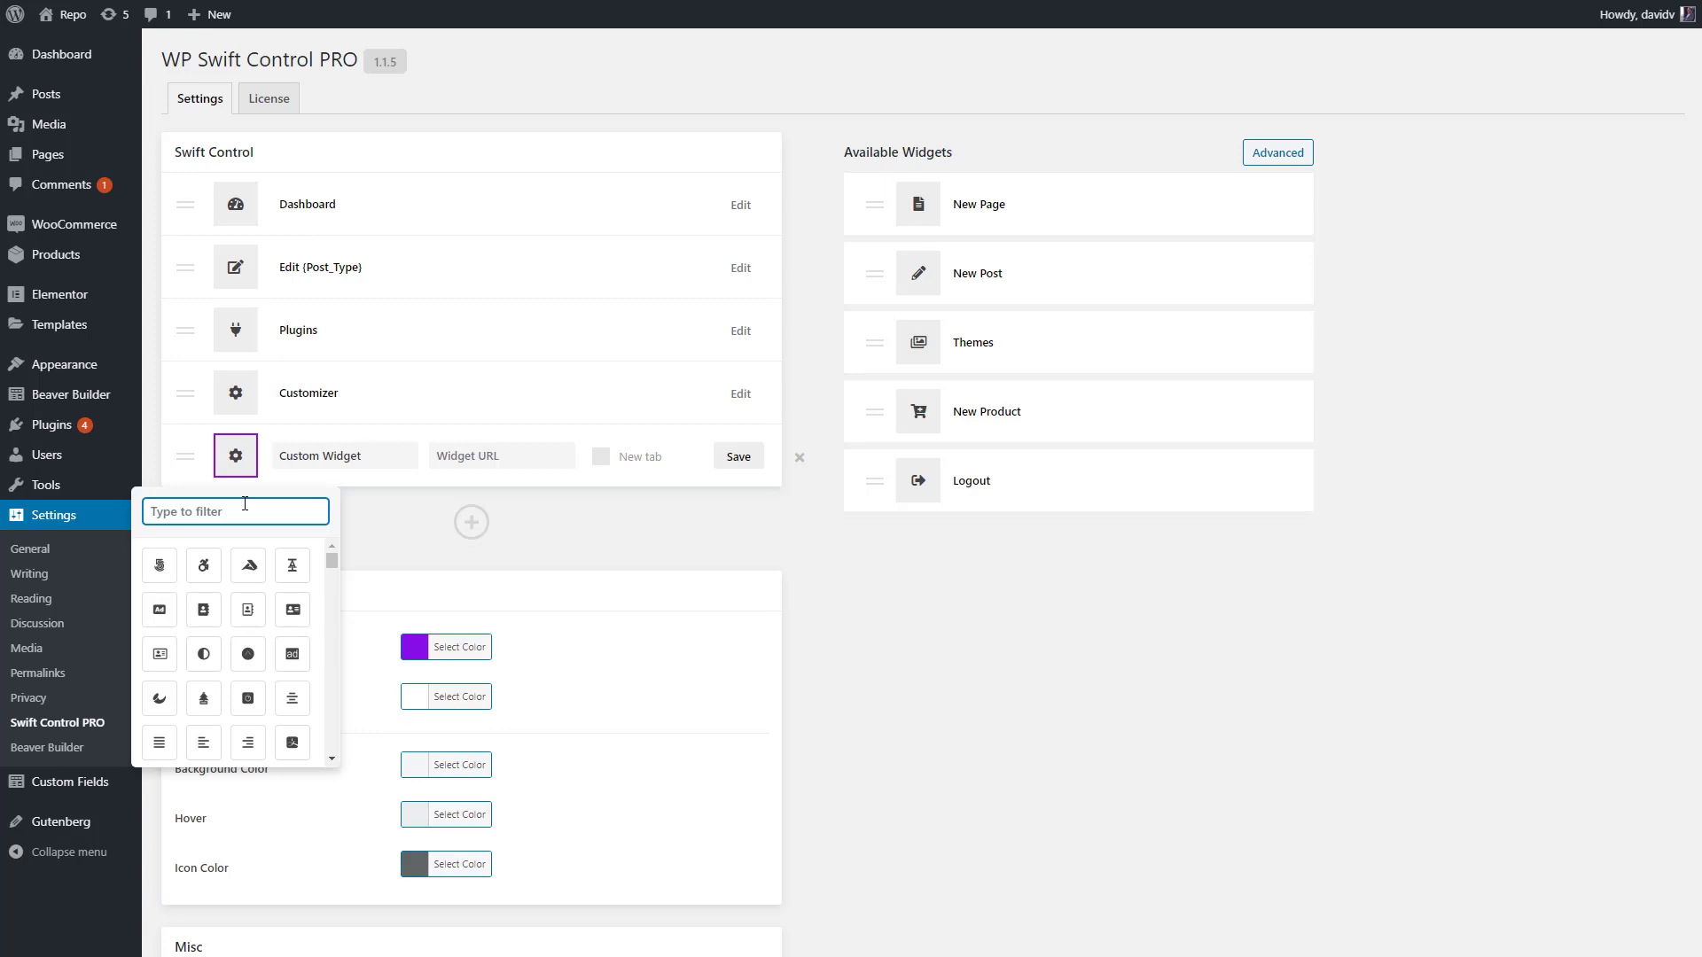
{"action": "type", "text": "help"}
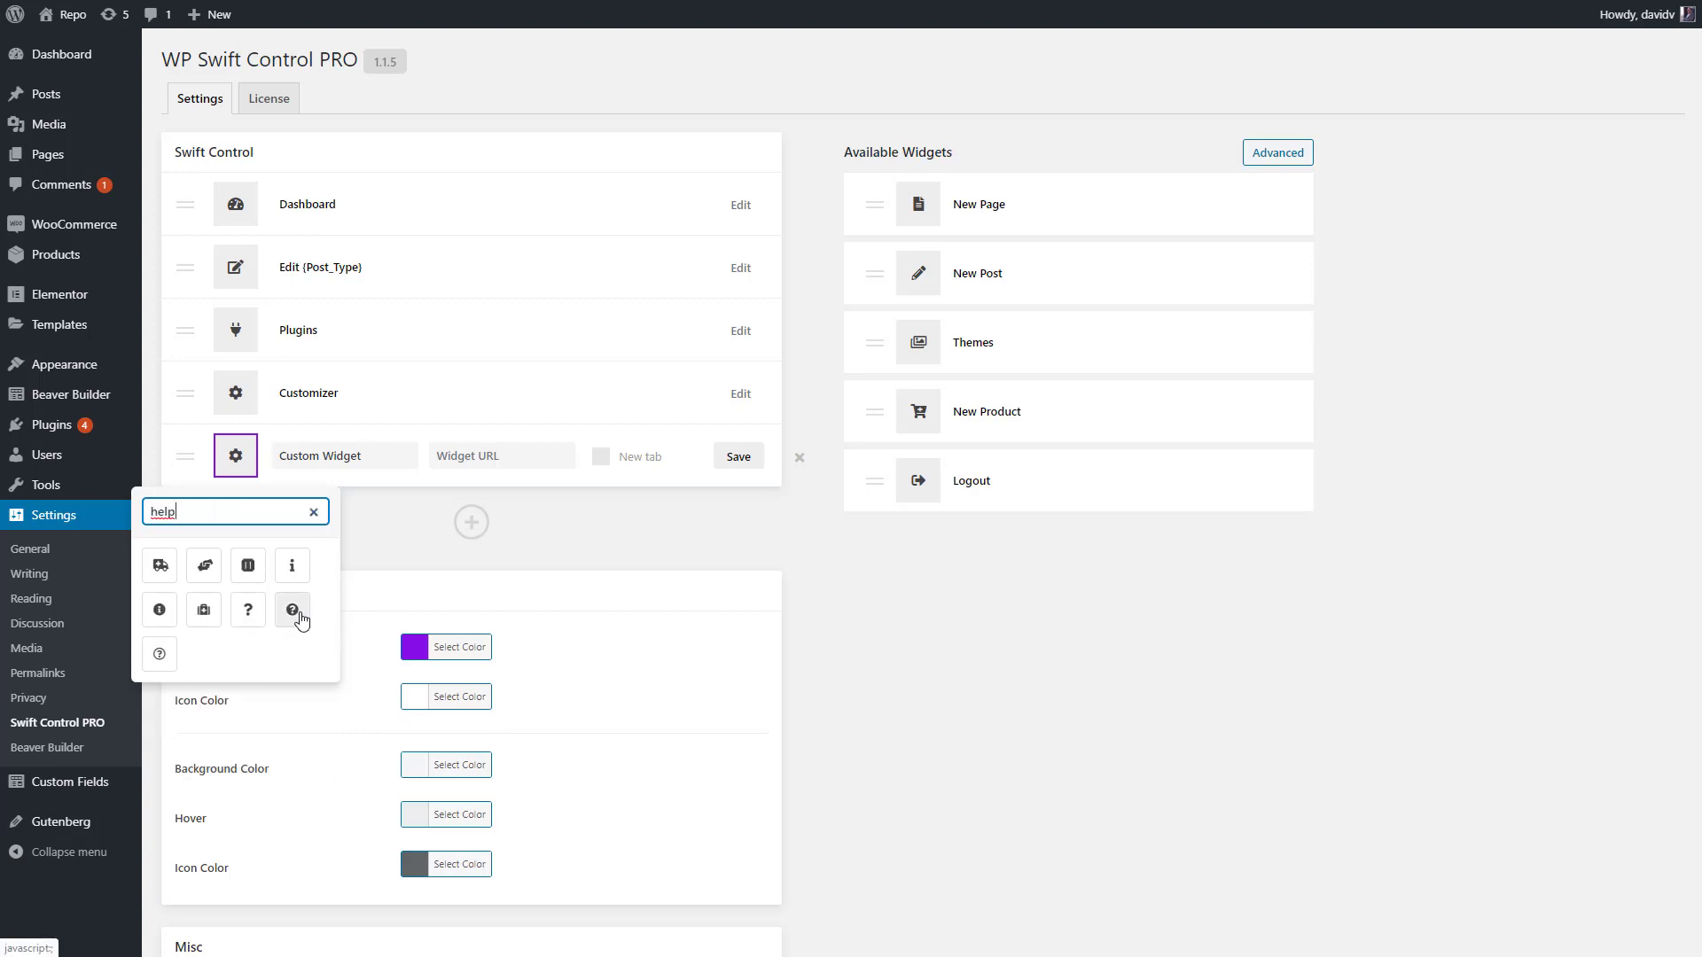
{"action": "left_click", "coordinate": [248, 609]}
Name the custom widget "Need Support?", set its URL to yourwebsite.com/support/ and save it.
{"action": "triple_click", "coordinate": [389, 454]}
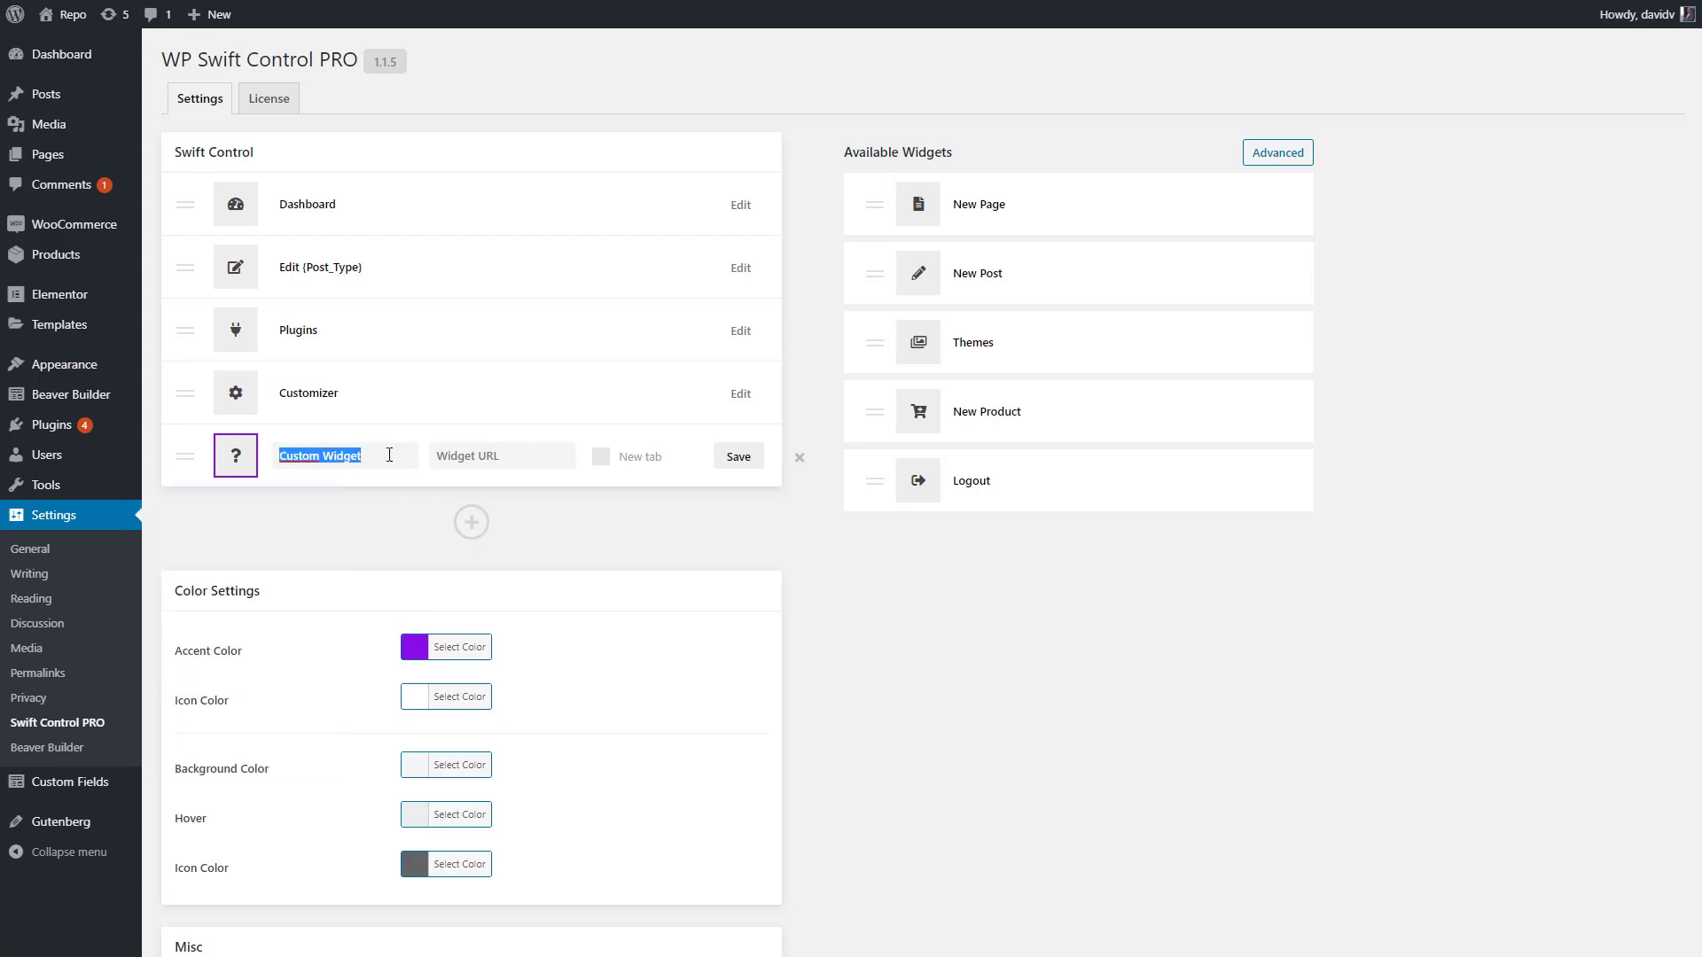
{"action": "type", "text": "Need Supporyourwebsite"}
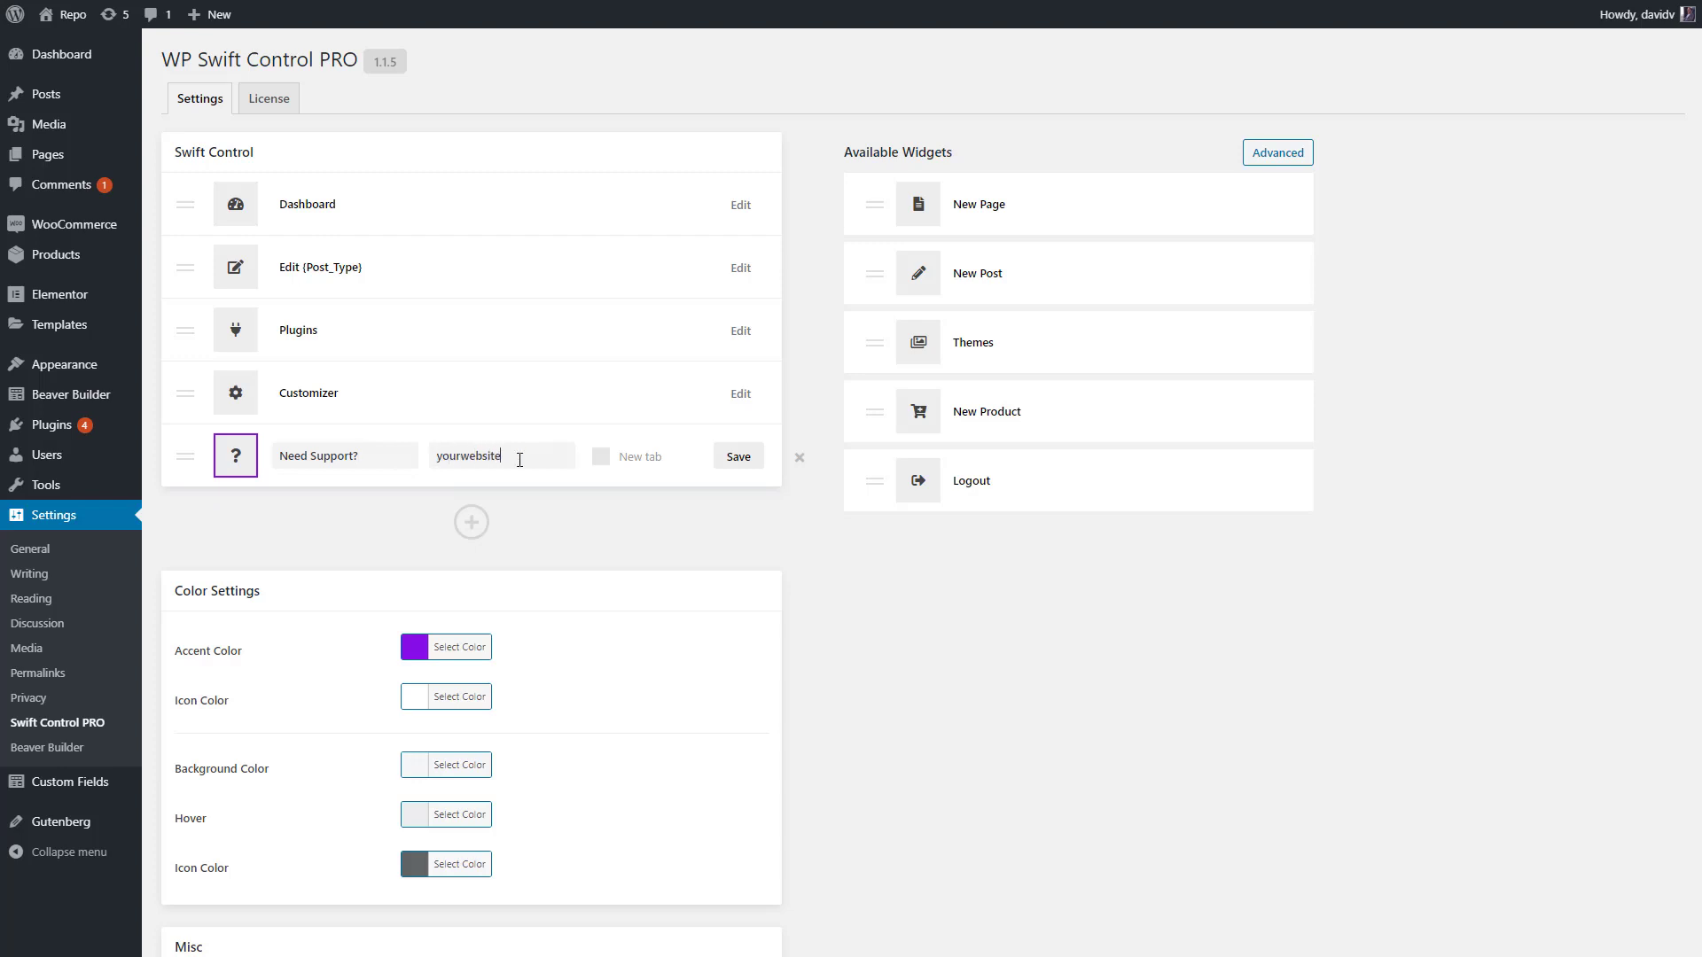
{"action": "type", "text": ".com/support/"}
{"action": "left_click", "coordinate": [738, 458]}
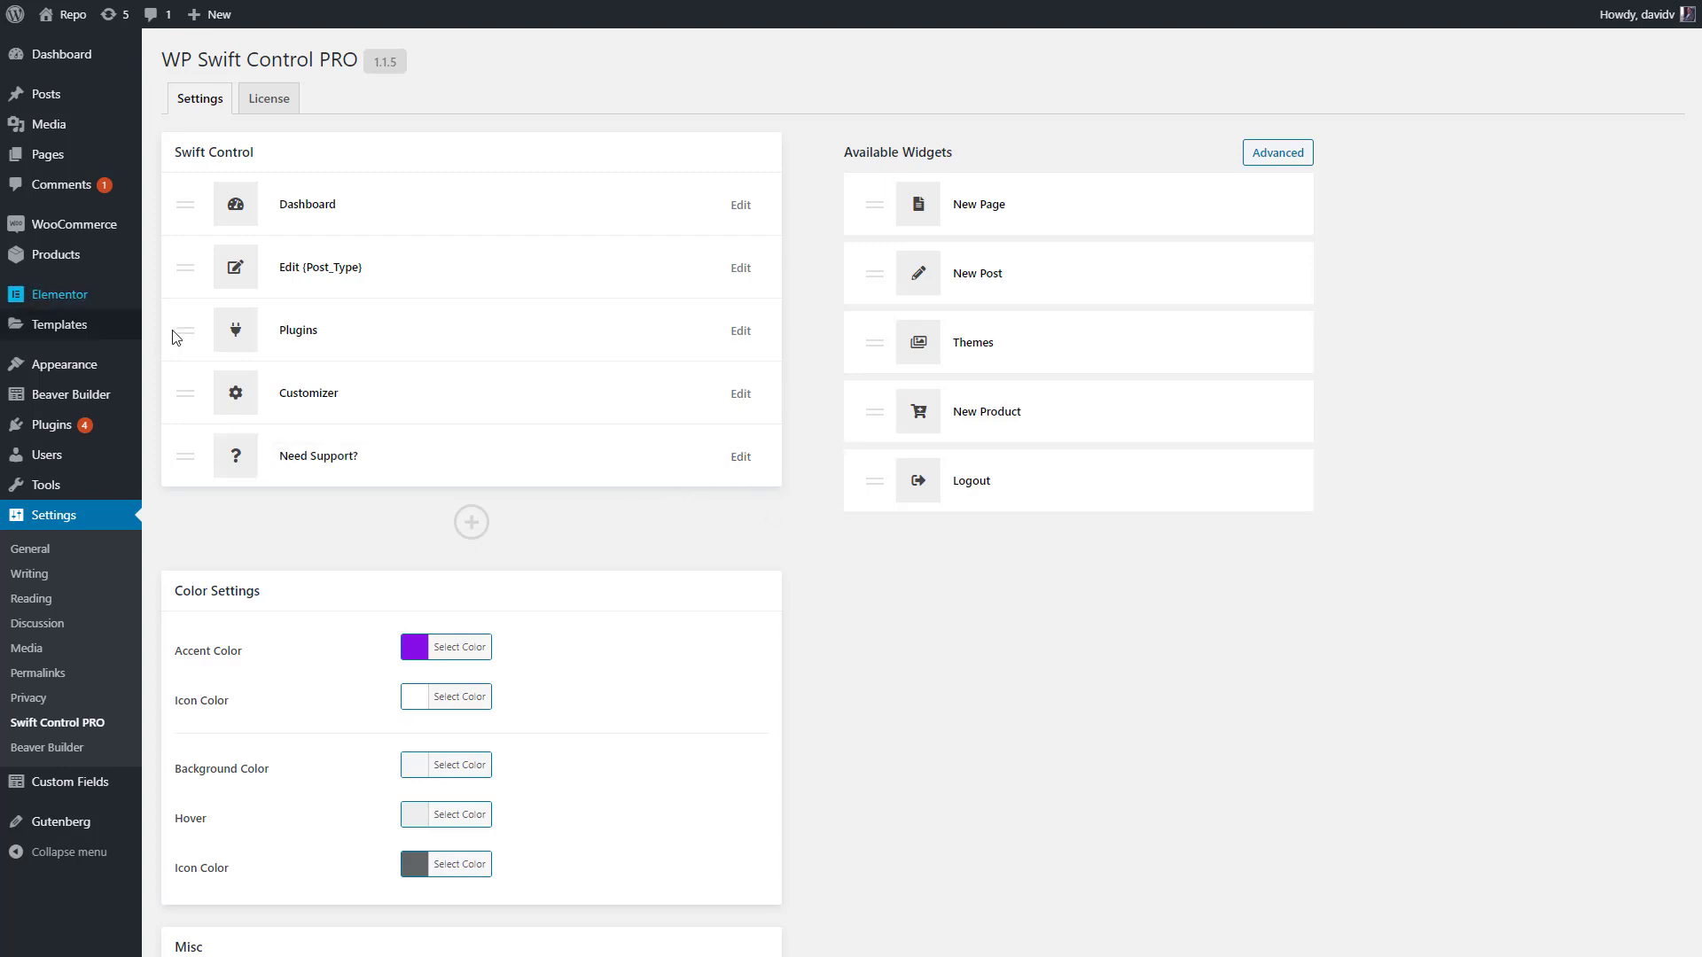
Move the Plugins widget back to the available widgets and check the Swift Control bar on the Sample Page.
{"action": "left_click_drag", "start_coordinate": [185, 329], "coordinate": [864, 408]}
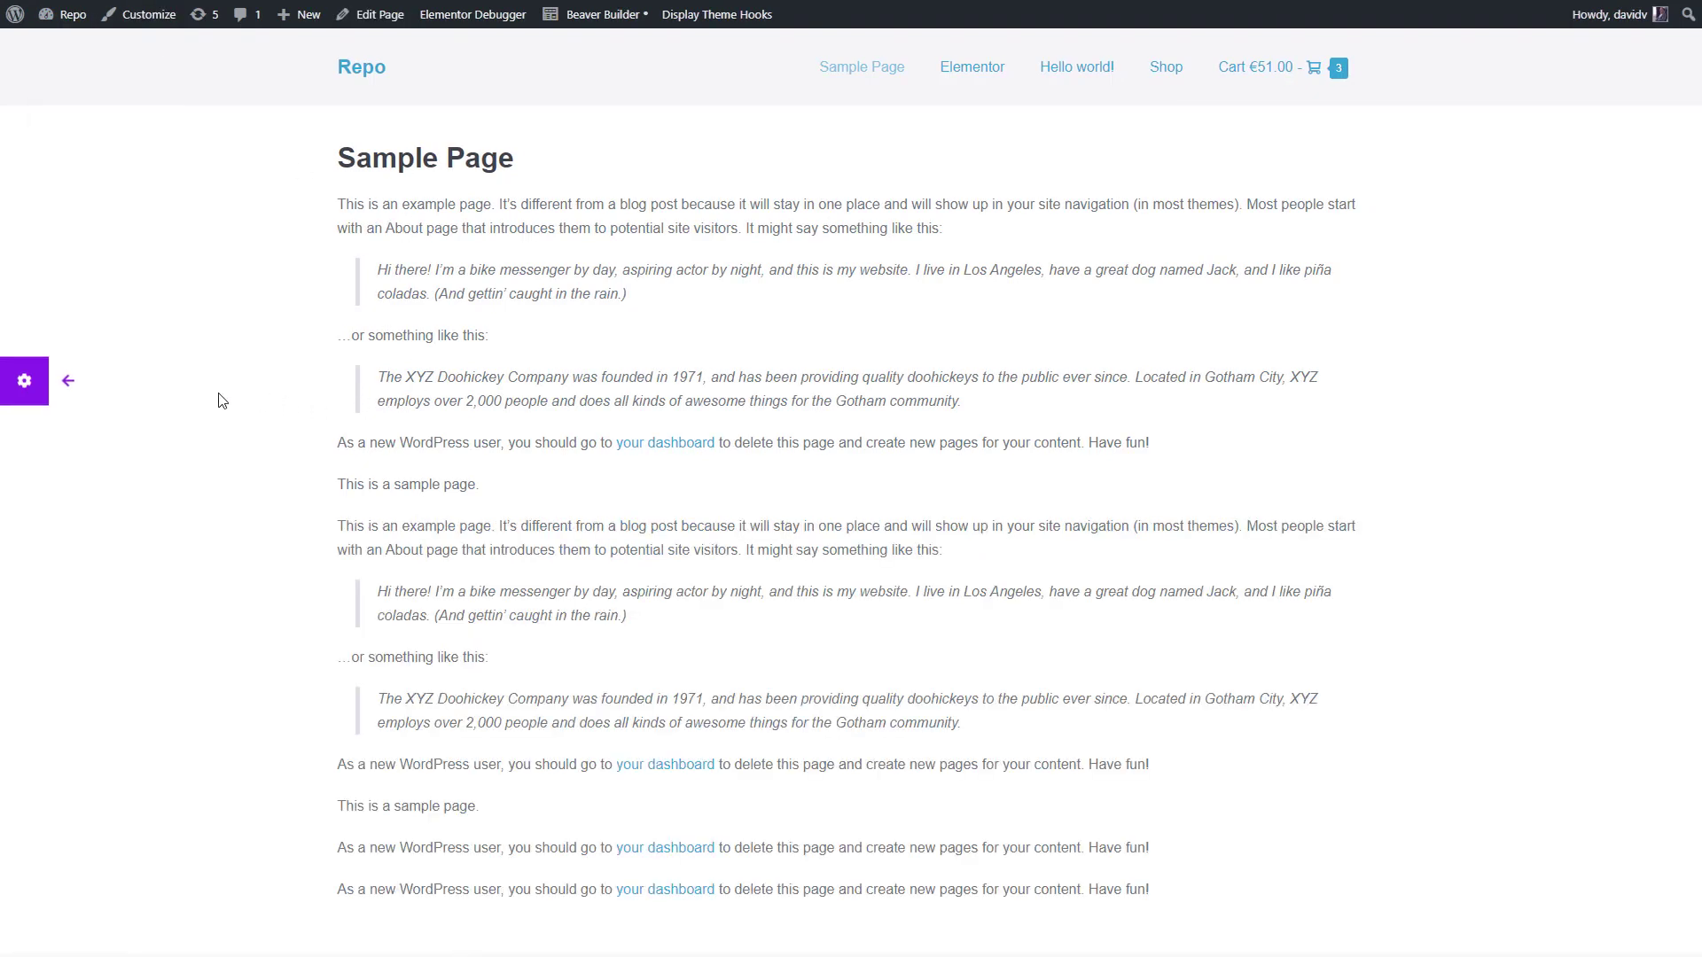
{"action": "left_click", "coordinate": [45, 395]}
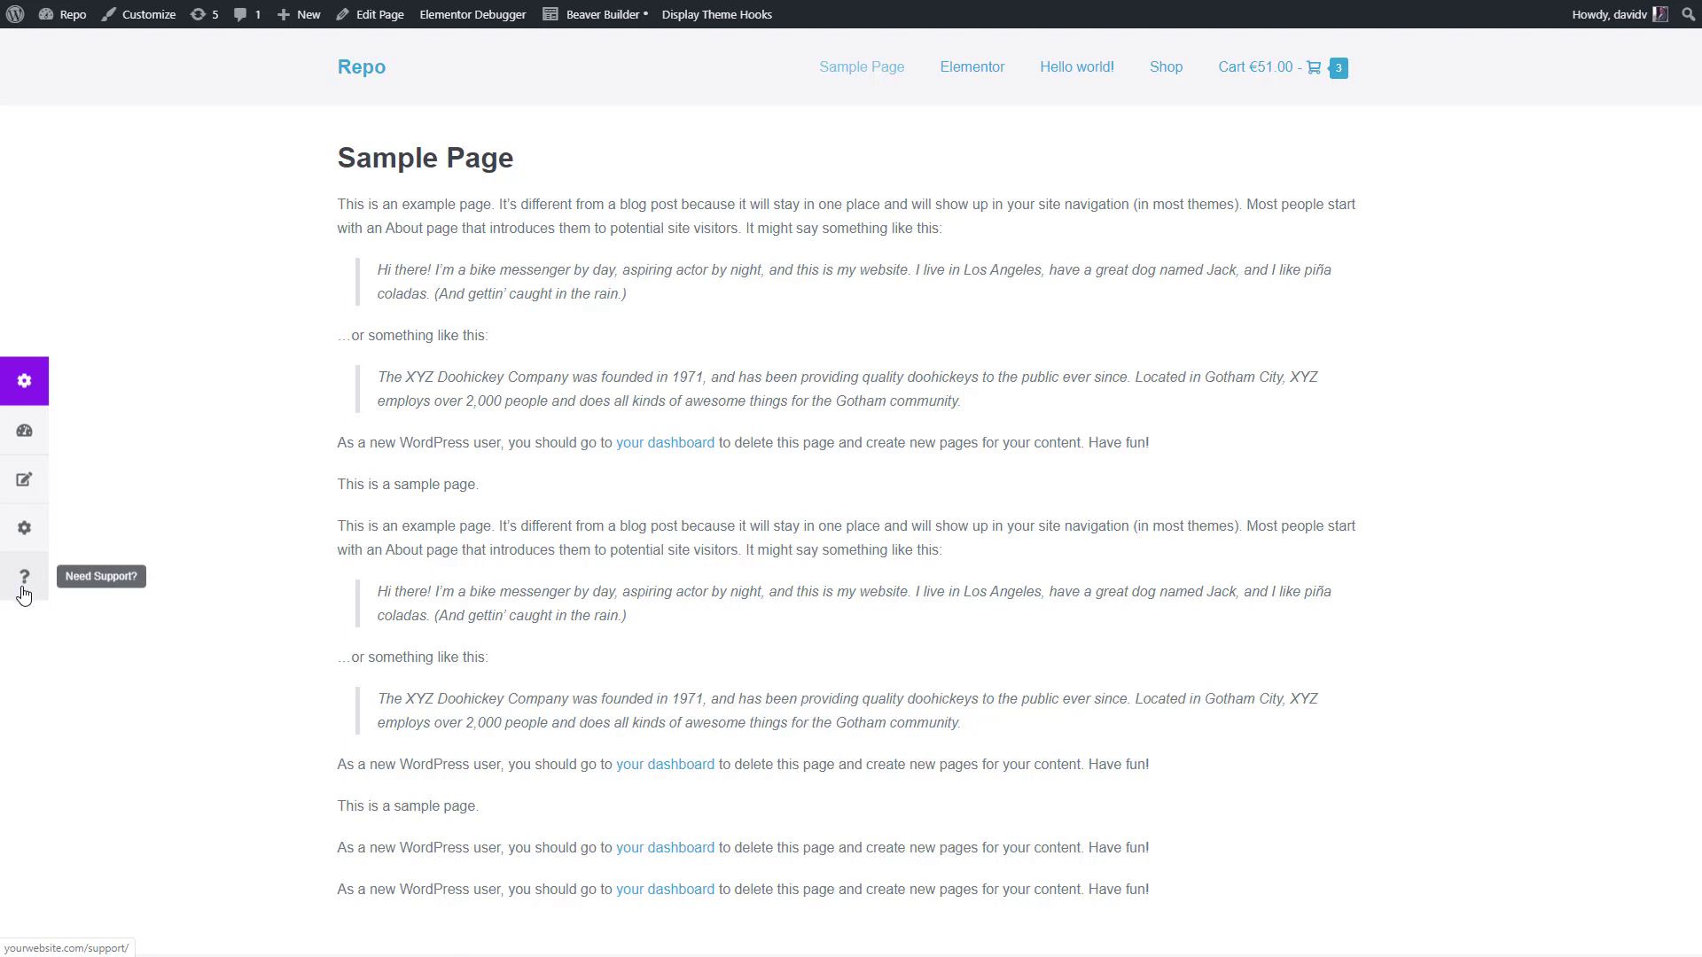
{"action": "left_click", "coordinate": [26, 383]}
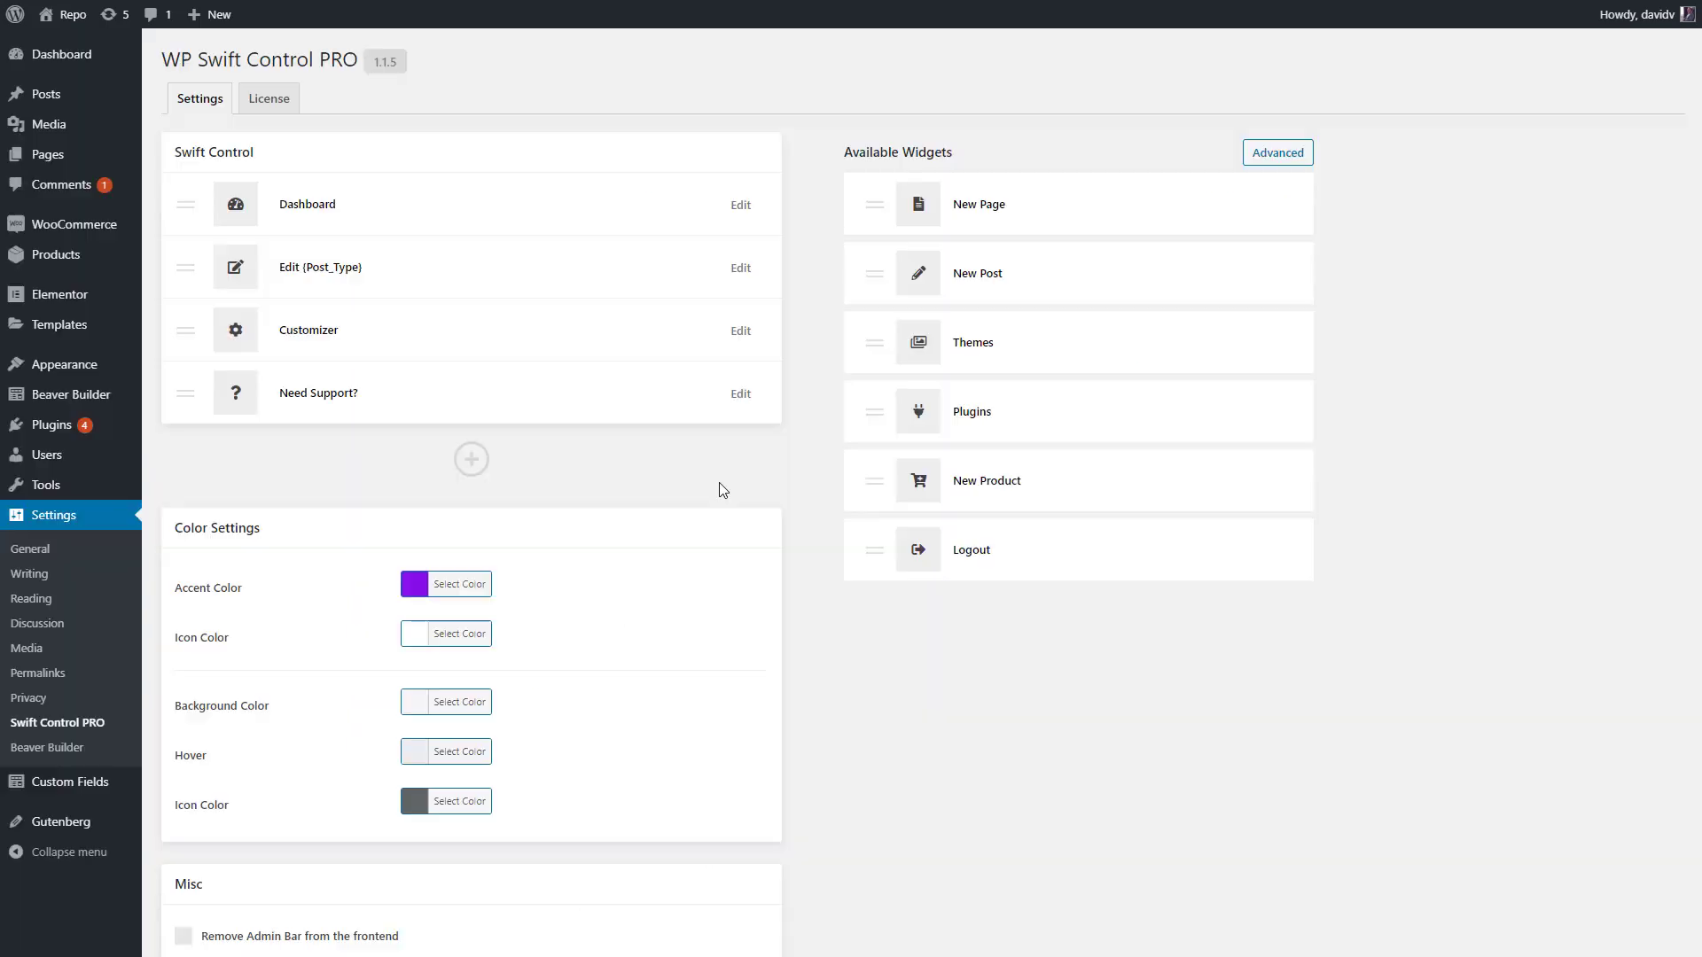
Change the Swift Control accent color to blue.
{"action": "scroll", "coordinate": [649, 540], "scroll_direction": "down", "scroll_amount": 2}
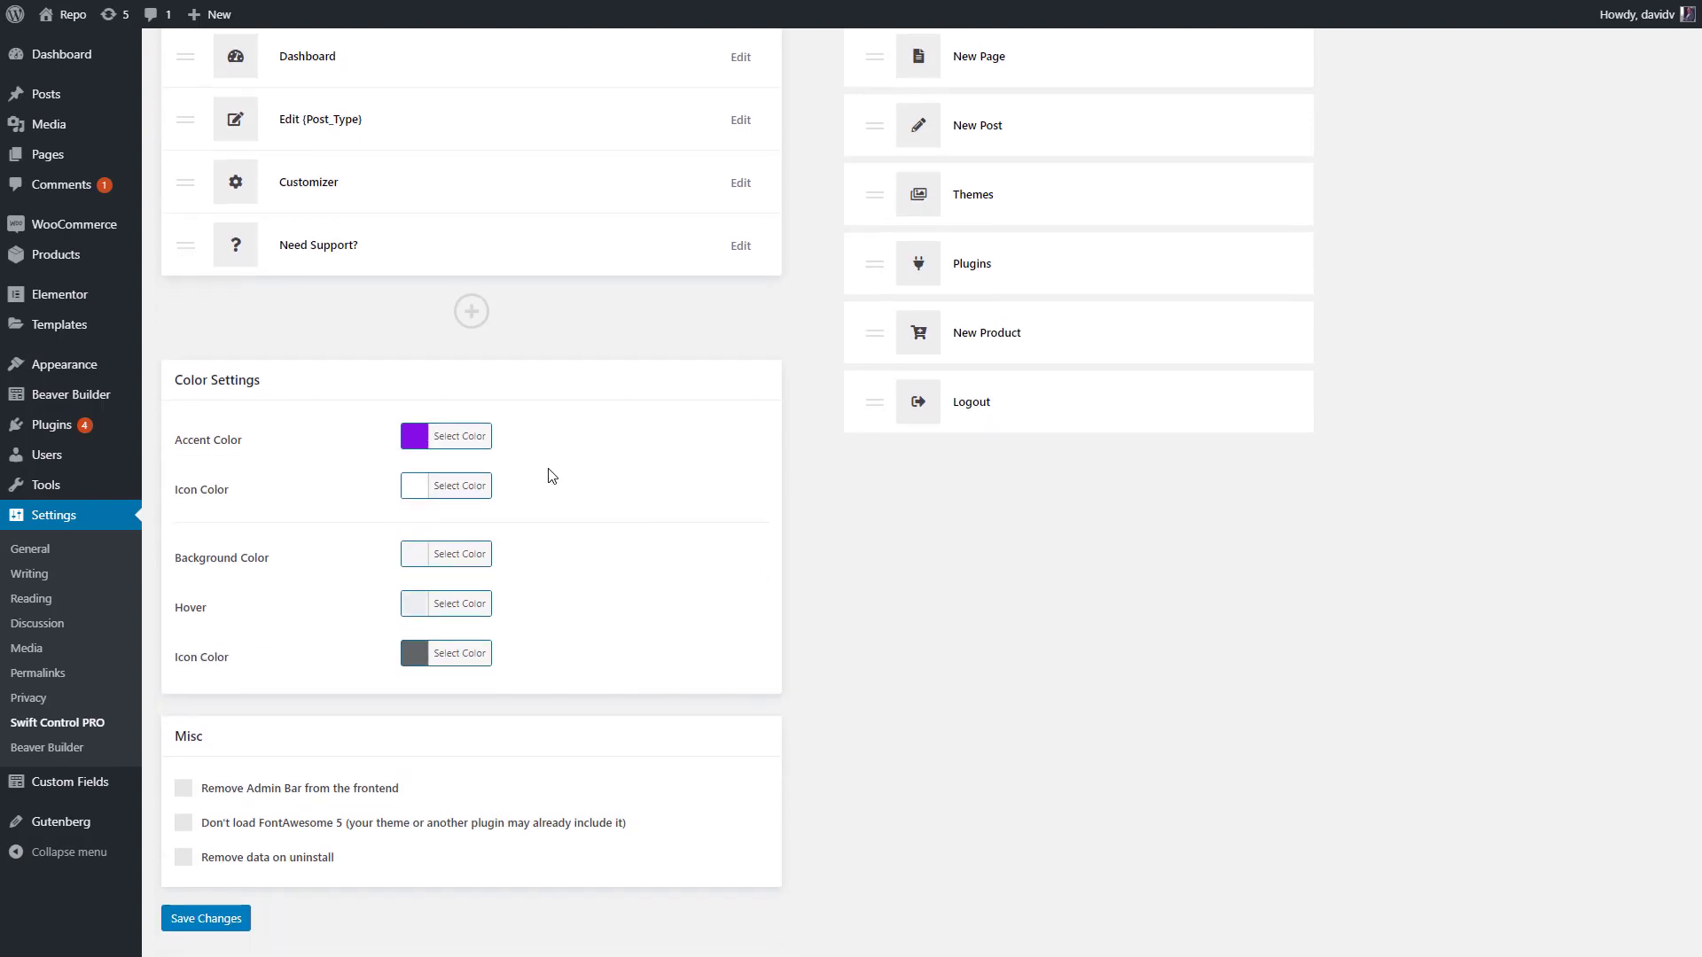
{"action": "left_click", "coordinate": [474, 442]}
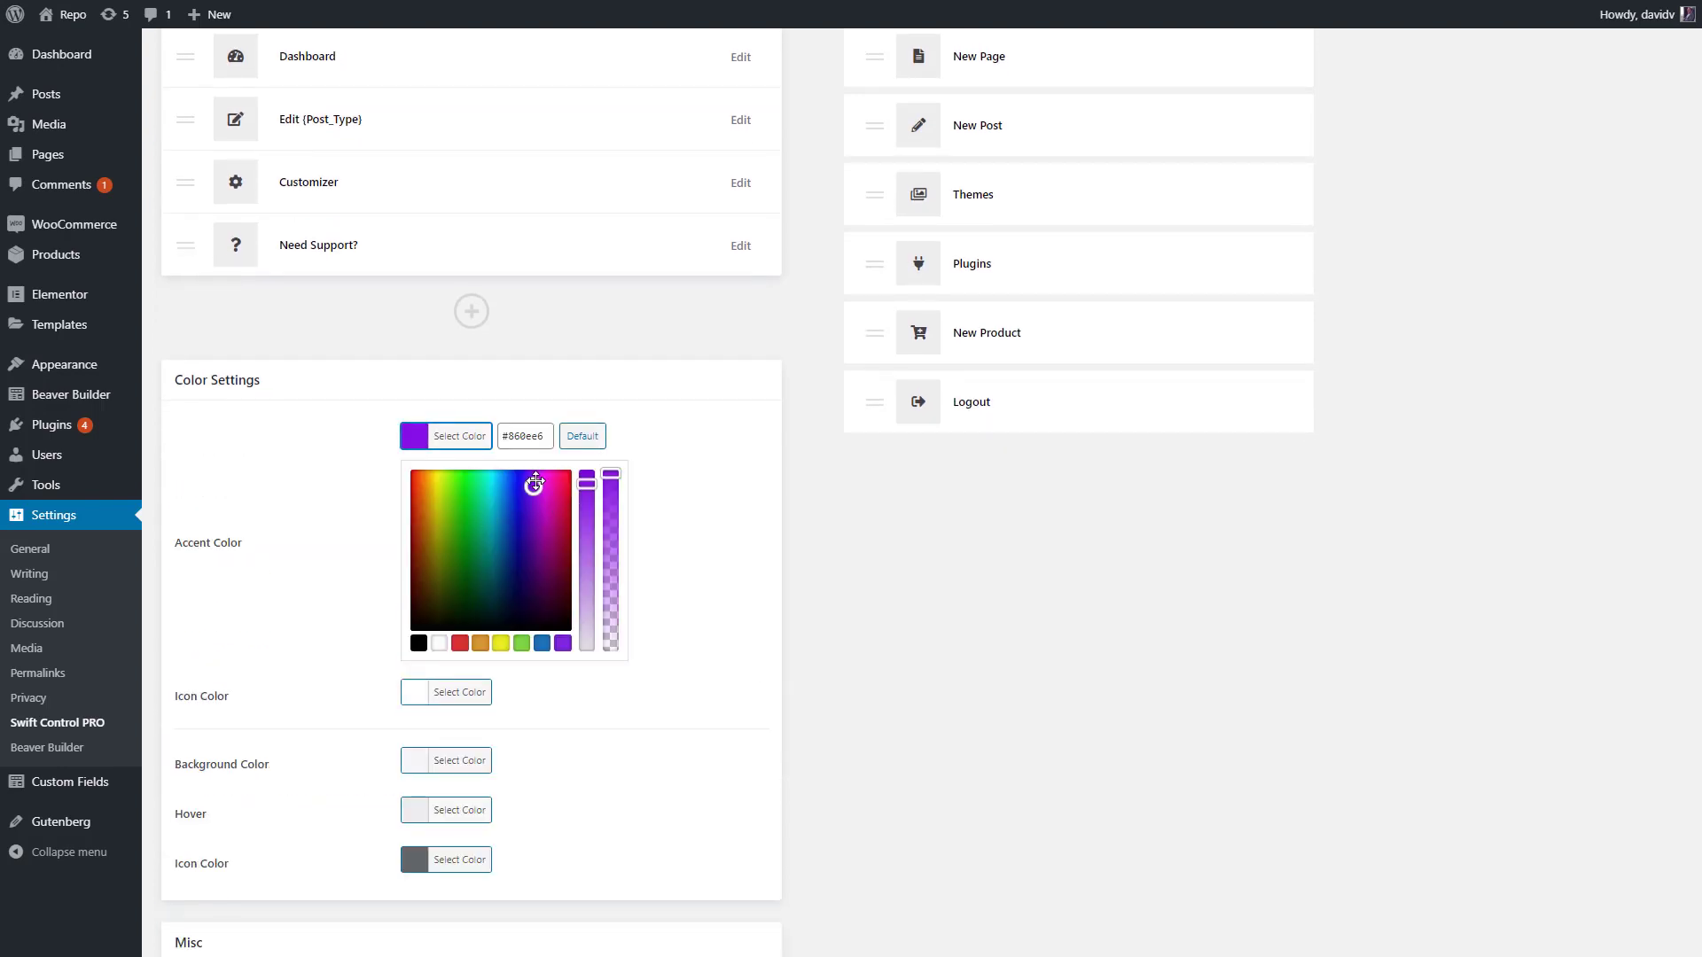
{"action": "left_click_drag", "start_coordinate": [536, 482], "coordinate": [498, 501]}
{"action": "left_click", "coordinate": [475, 439]}
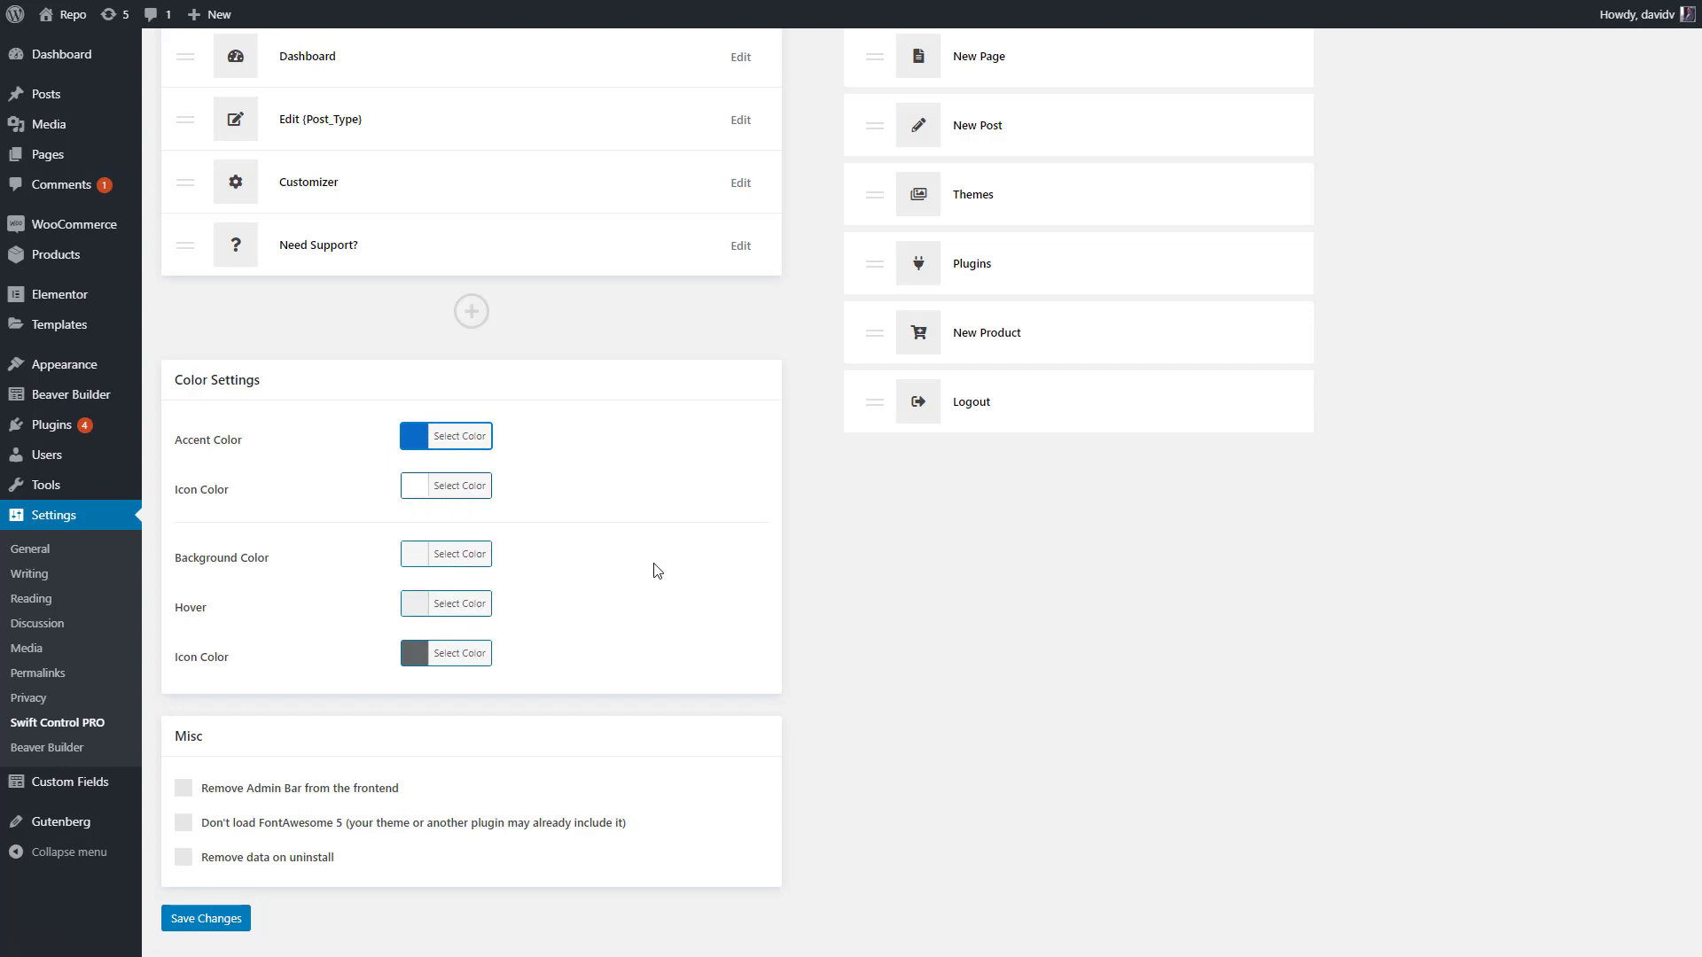
Enable removing the admin bar from the frontend, leave data removal on uninstall off, and save the settings.
{"action": "scroll", "coordinate": [653, 561], "scroll_direction": "down", "scroll_amount": 1}
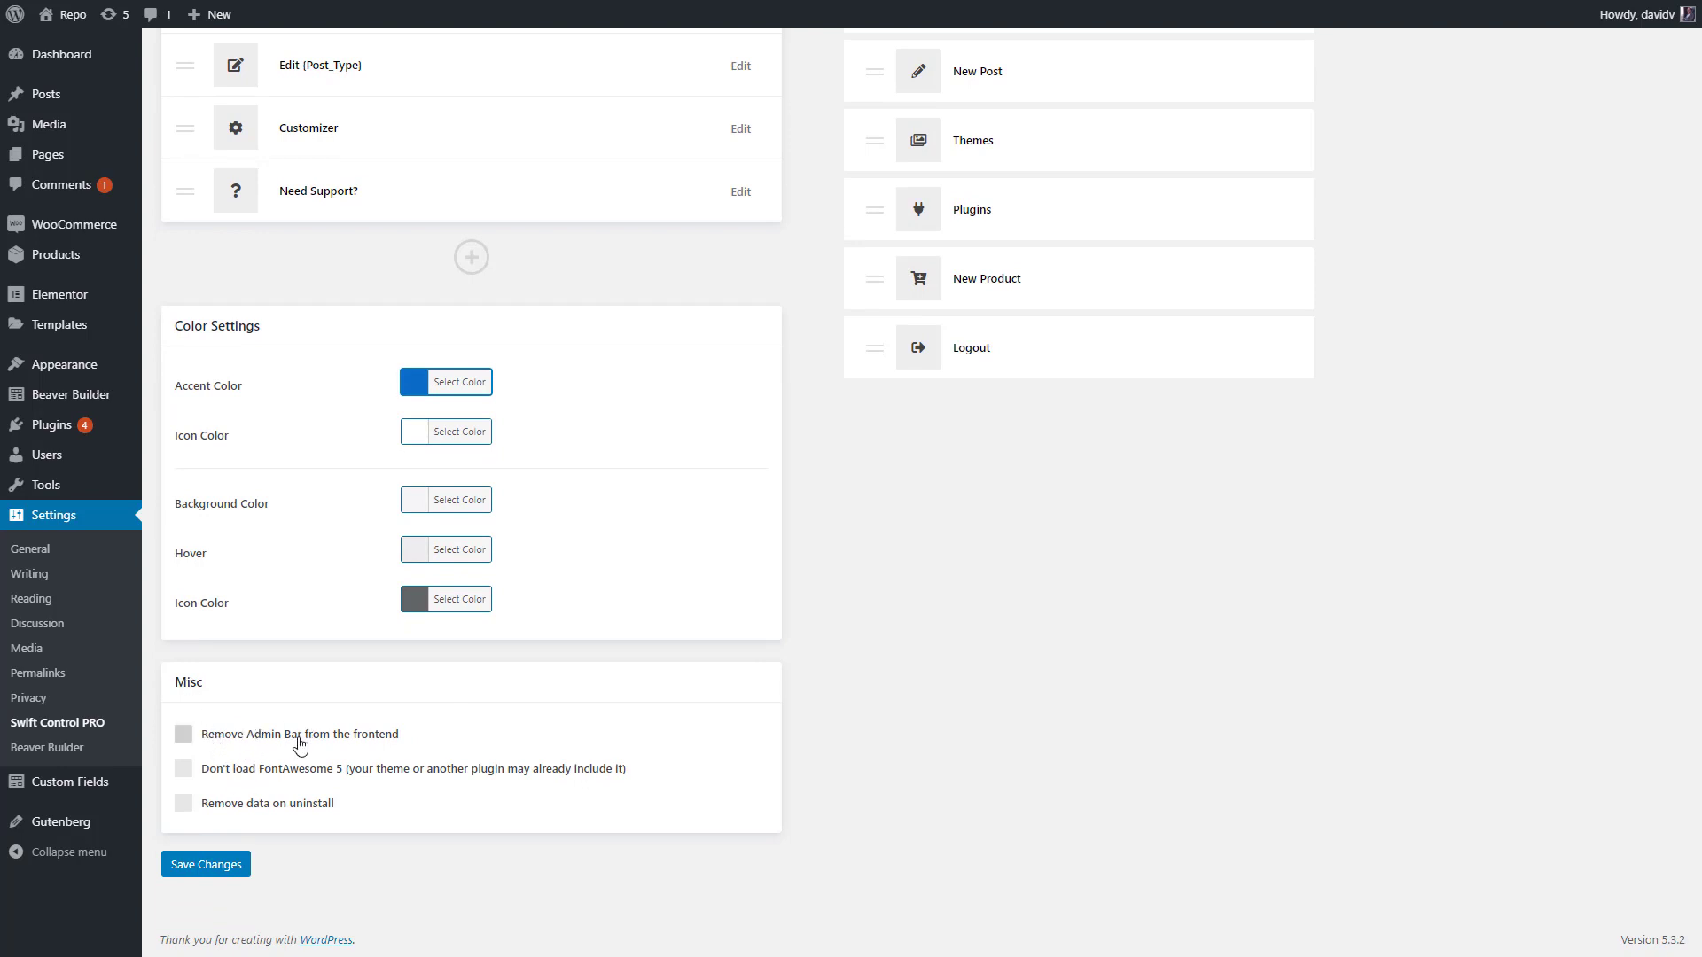
{"action": "left_click", "coordinate": [368, 743]}
{"action": "left_click", "coordinate": [302, 808]}
{"action": "left_click", "coordinate": [291, 805]}
{"action": "left_click", "coordinate": [201, 865]}
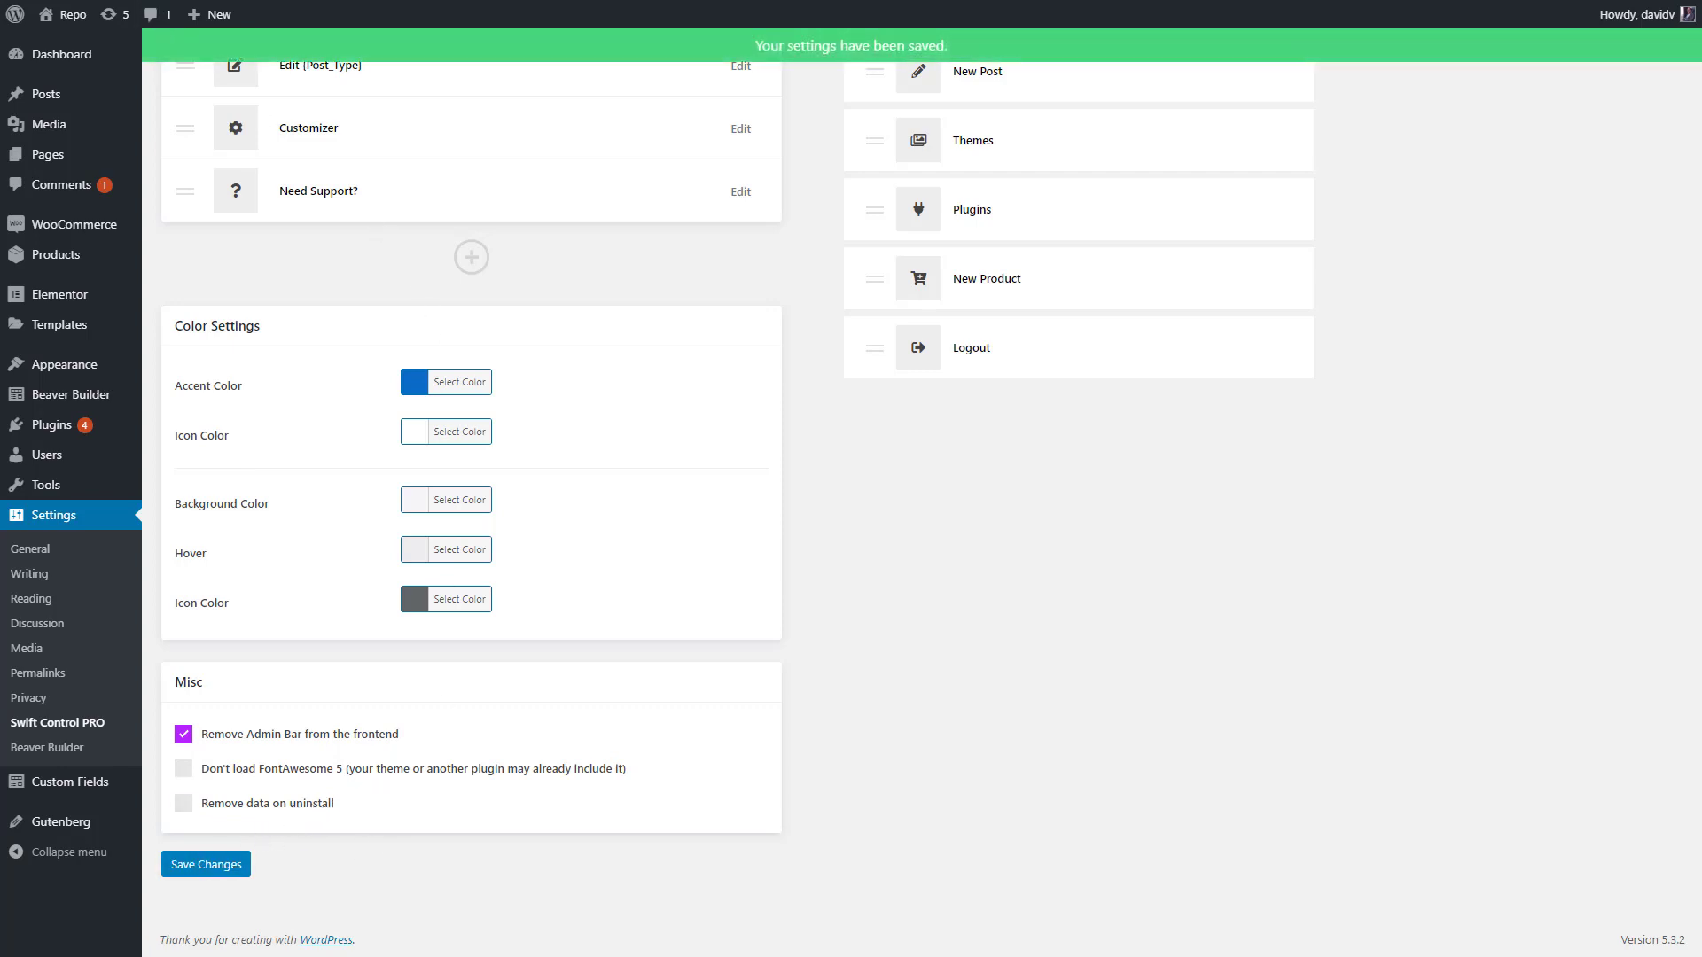
Reload the Sample Page to check the saved settings and visit the site's Elementor page.
{"action": "left_click", "coordinate": [115, 0]}
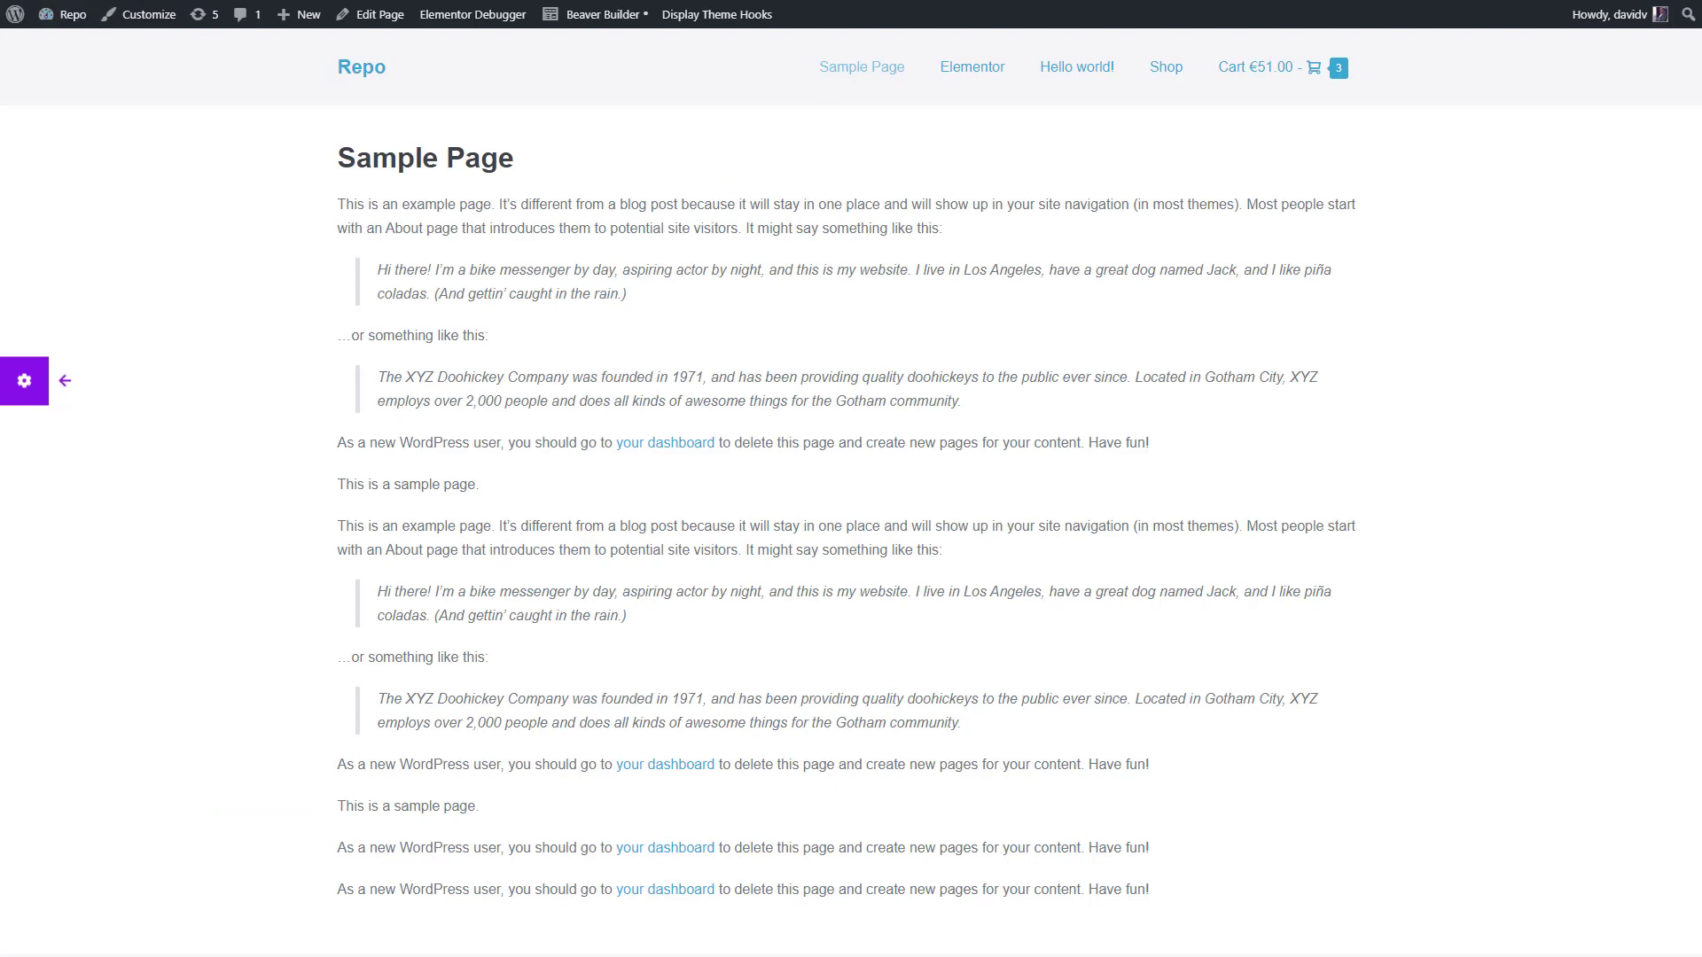
{"action": "left_click", "coordinate": [89, 2]}
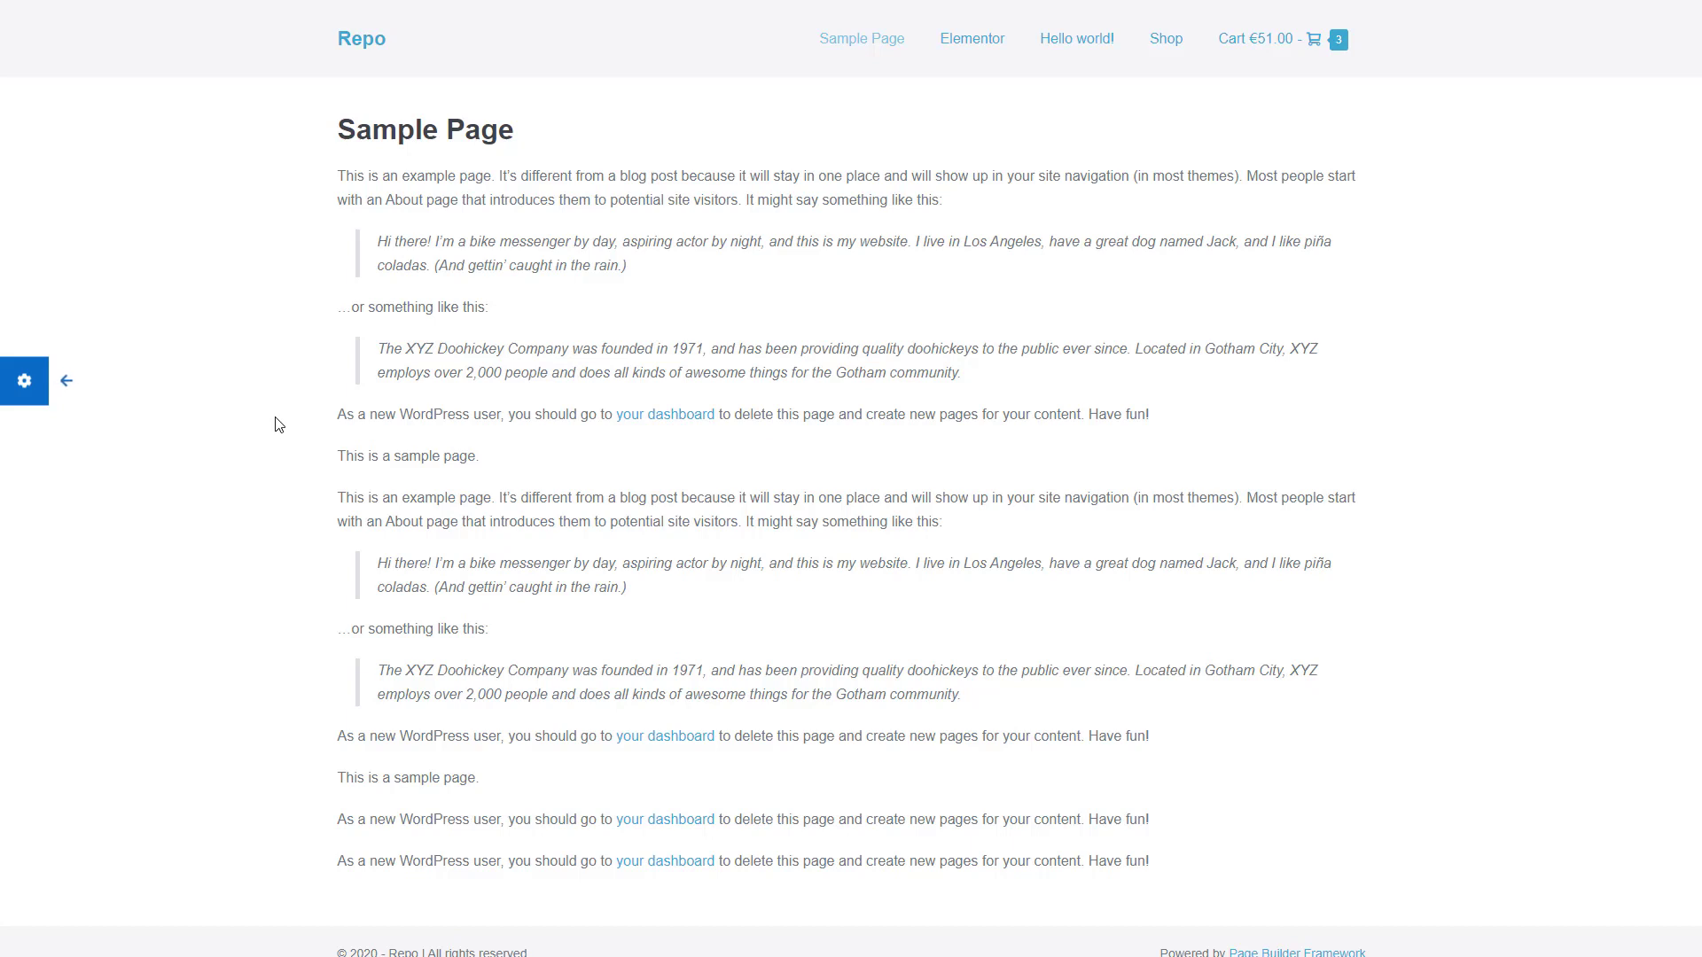
{"action": "left_click", "coordinate": [995, 43]}
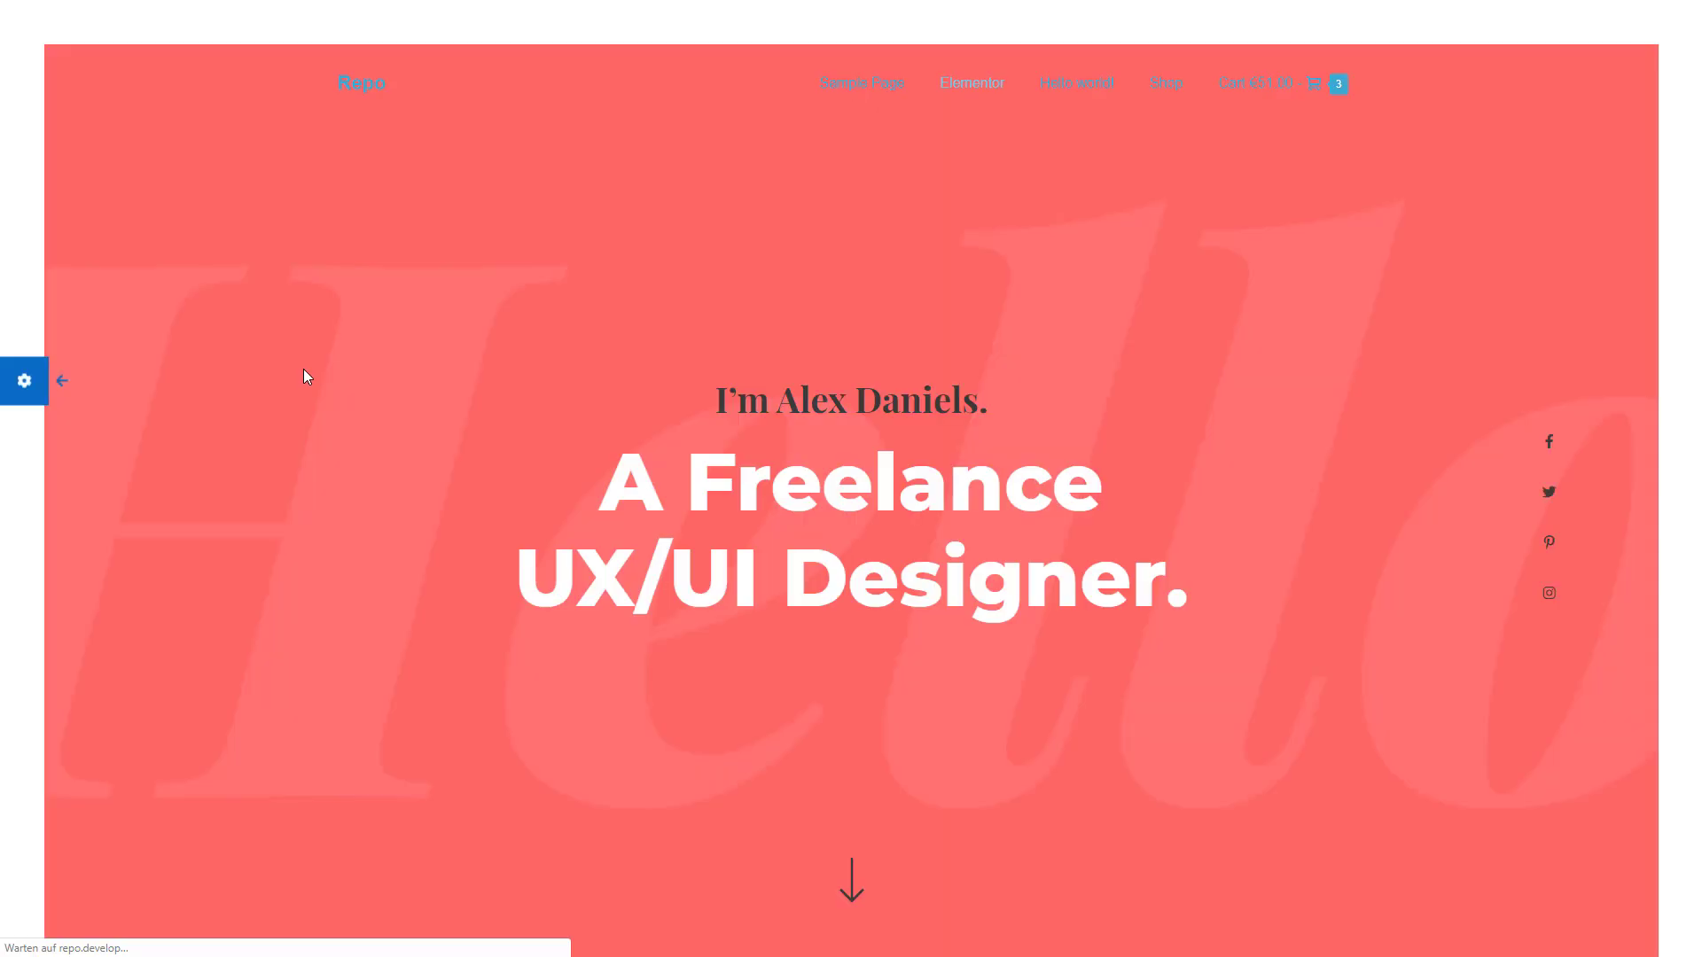
Open the Elementor page for editing through the expanded Swift Control bar.
{"action": "scroll", "coordinate": [303, 369], "scroll_direction": "down", "scroll_amount": 1}
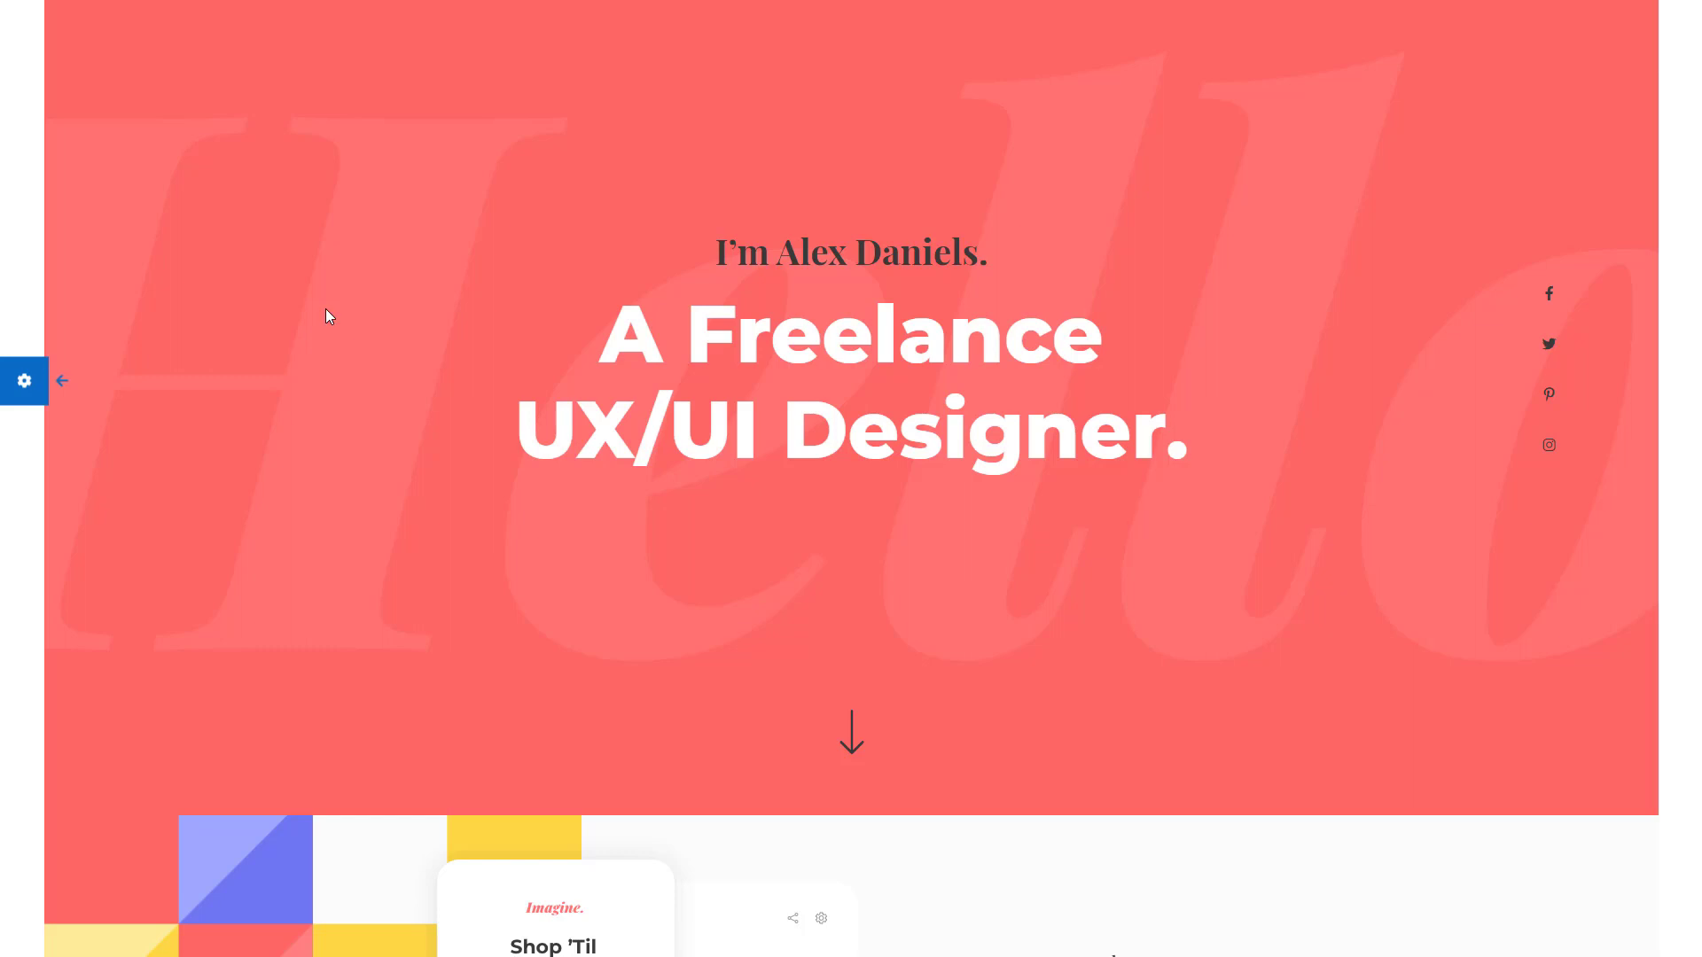
{"action": "mouse_move", "coordinate": [32, 395]}
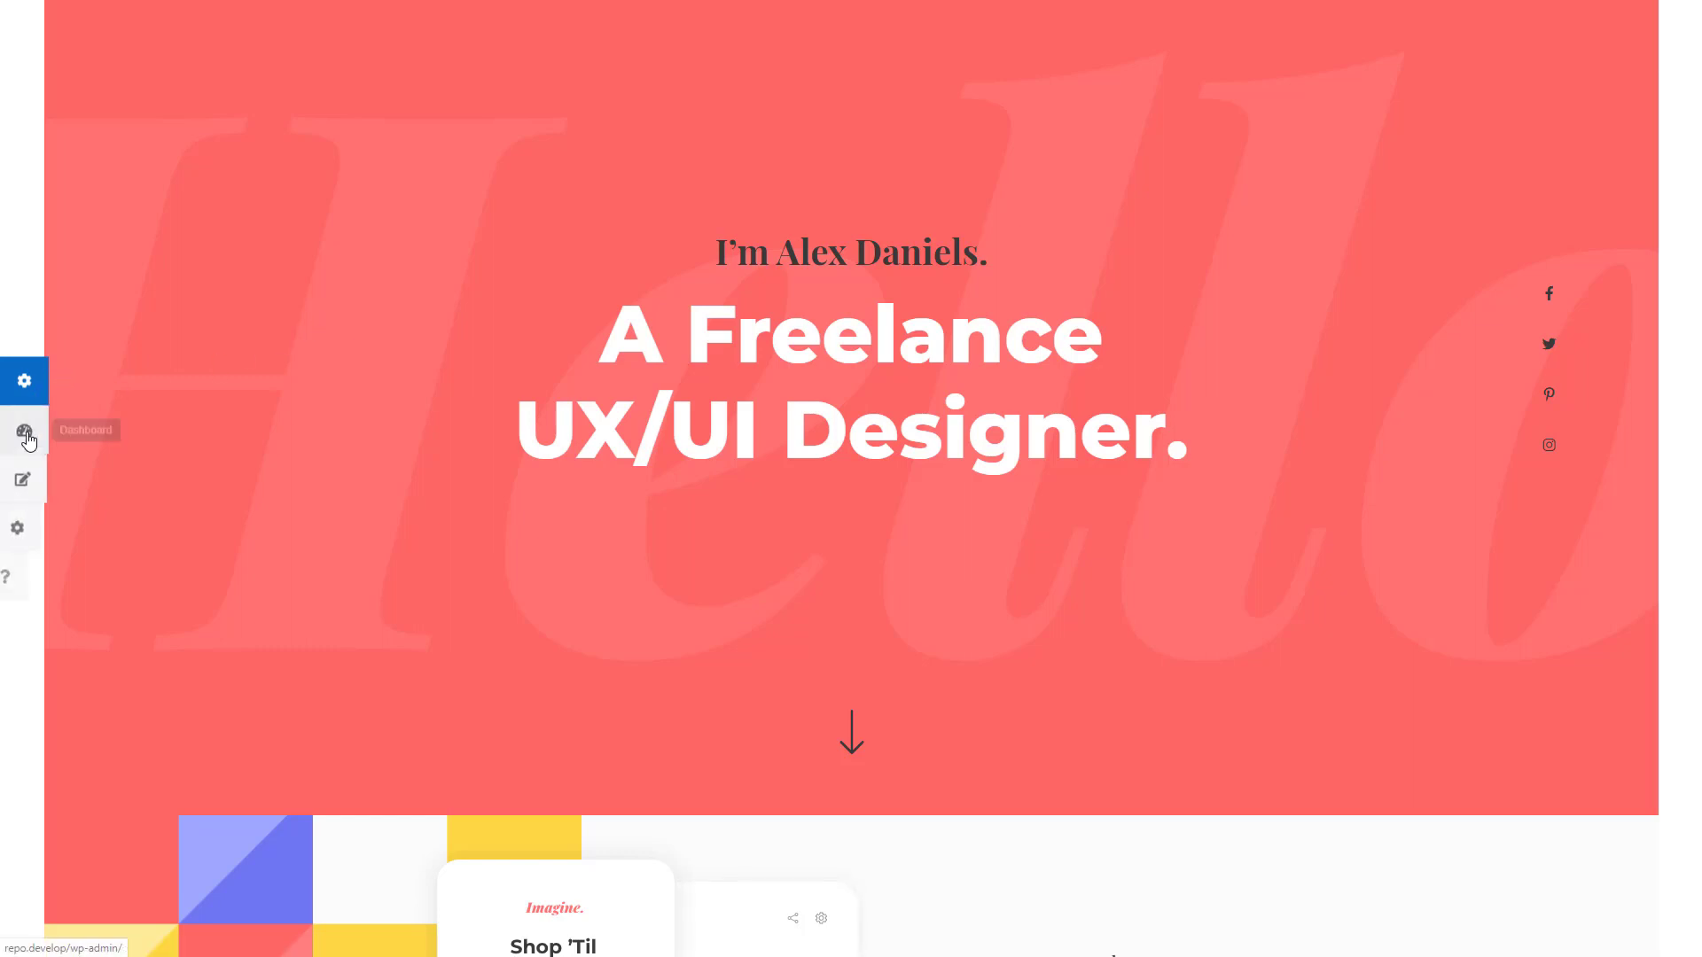
{"action": "left_click", "coordinate": [29, 490]}
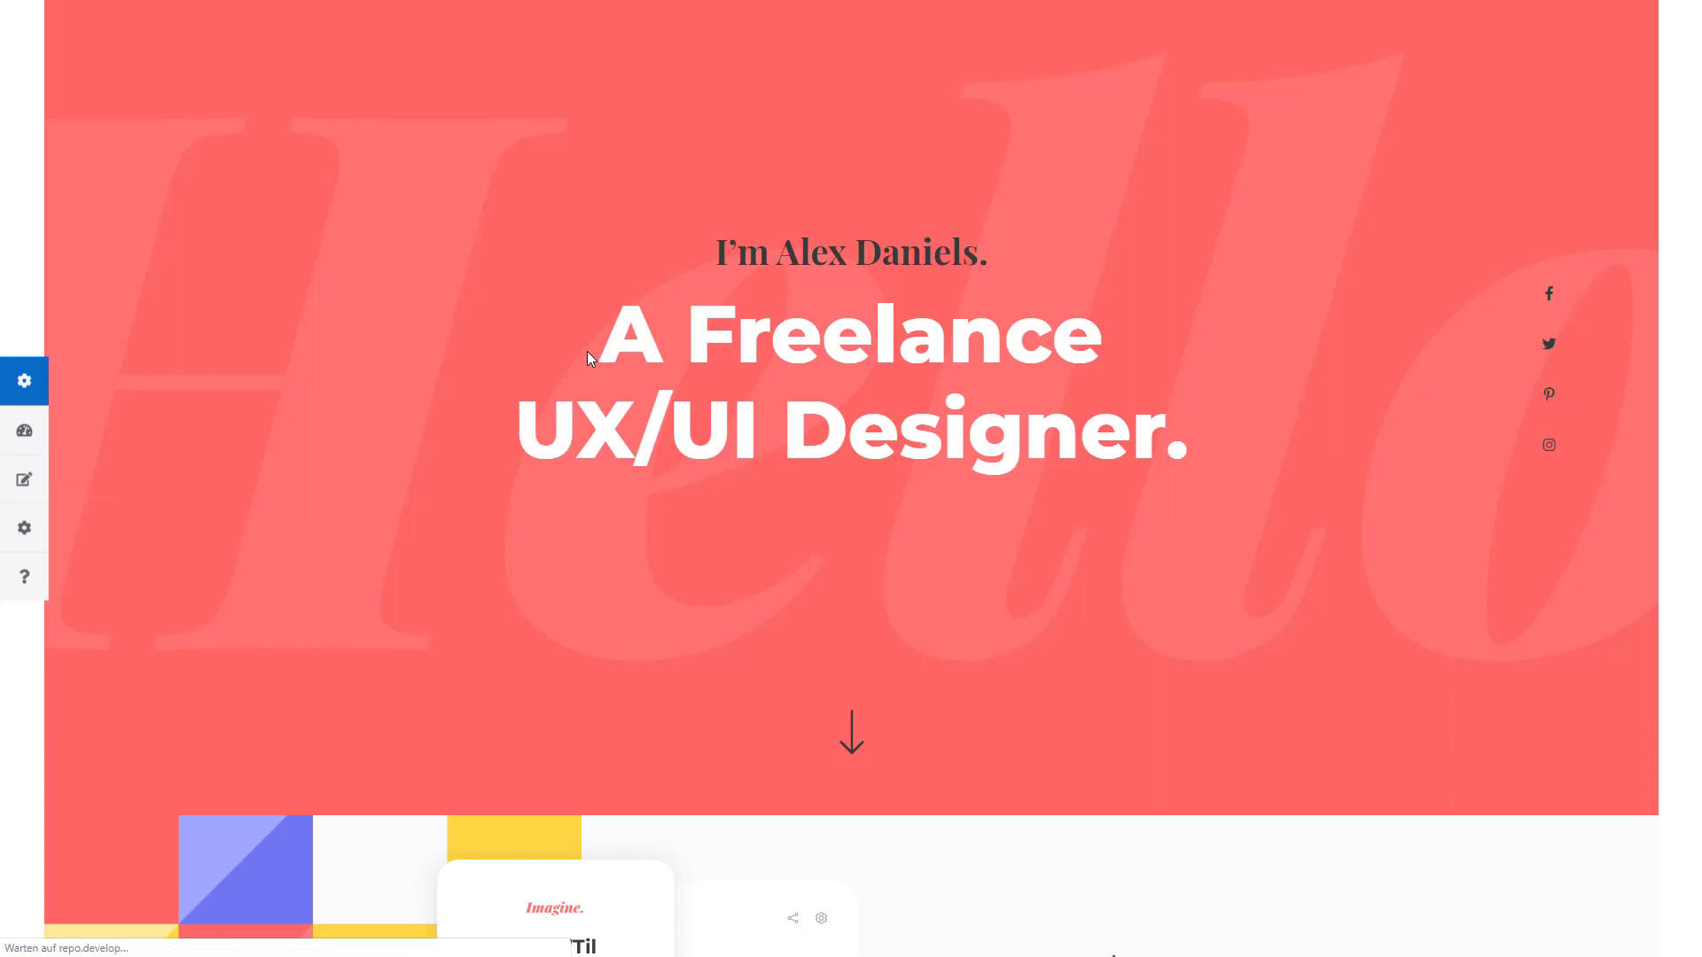